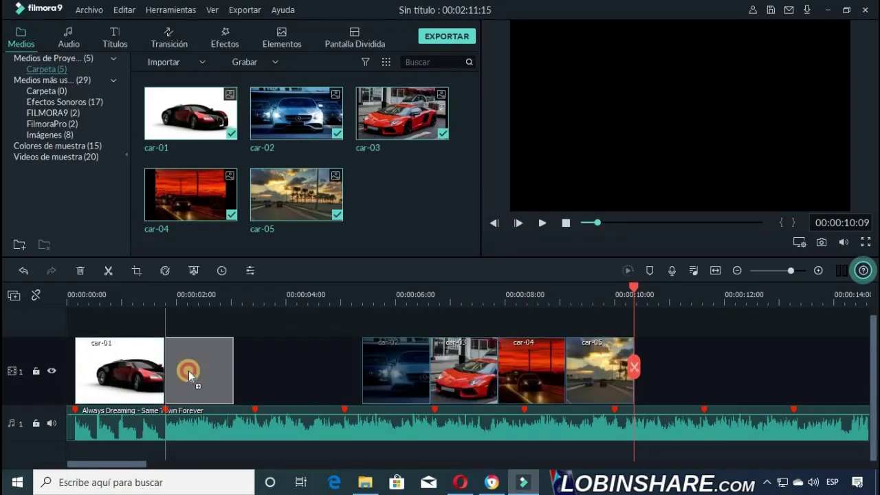
- Apply a Pan y Zoom crop to the BeachDrone segments, resizing the end frame for the movement
{"action": "left_click", "coordinate": [542, 223]}
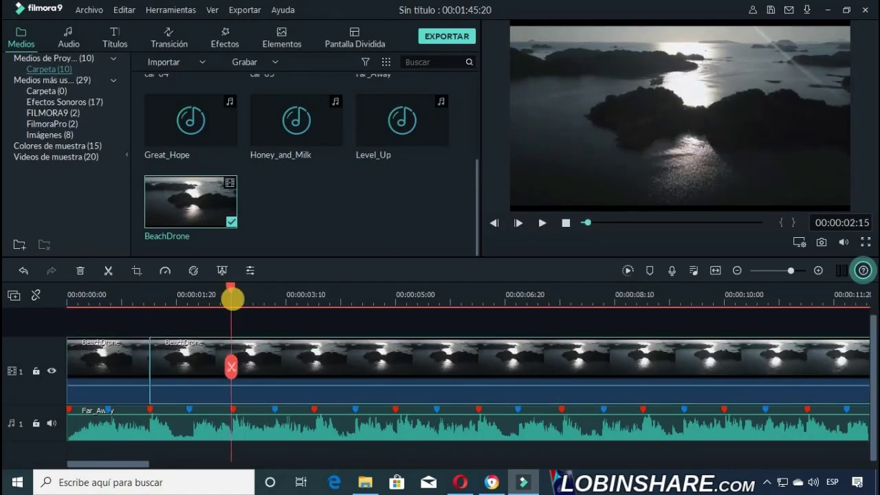
{"action": "left_click", "coordinate": [137, 270]}
{"action": "left_click", "coordinate": [577, 391]}
{"action": "left_click", "coordinate": [138, 271]}
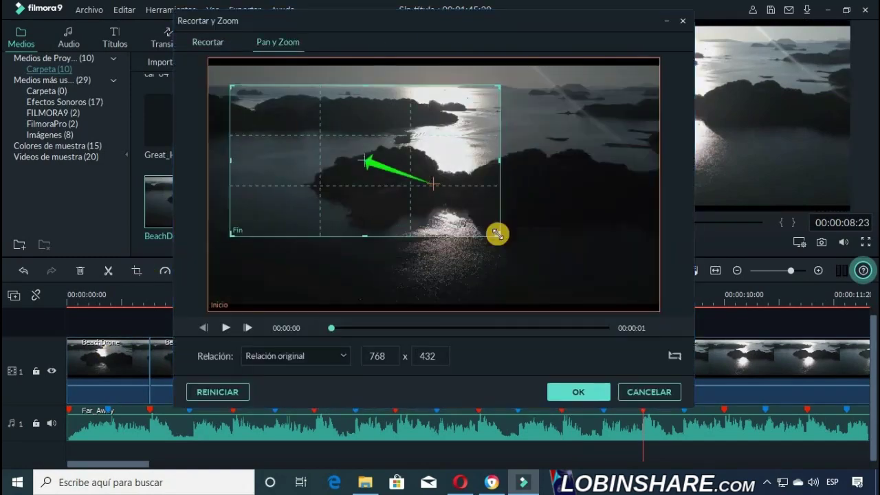
{"action": "left_click_drag", "start_coordinate": [517, 246], "coordinate": [564, 271]}
{"action": "left_click", "coordinate": [578, 391]}
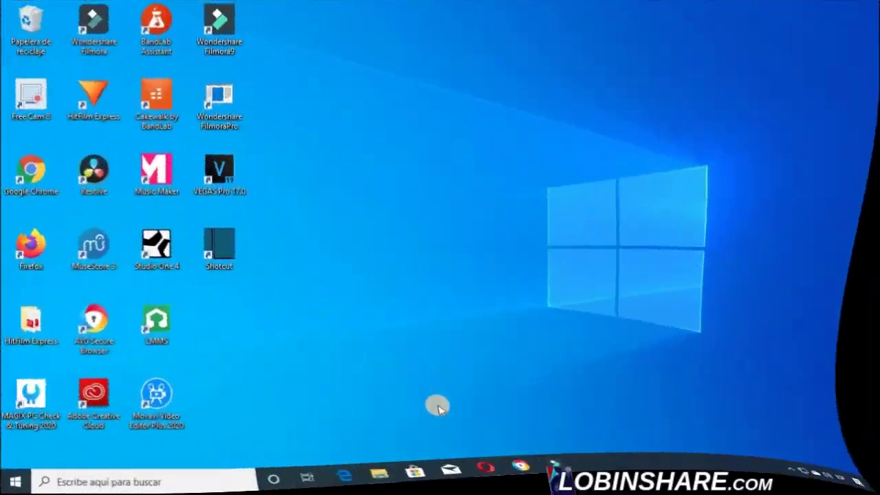
- Switch to Filmora9 and show the Rock electrónico category of the audio library
{"action": "left_click", "coordinate": [521, 478]}
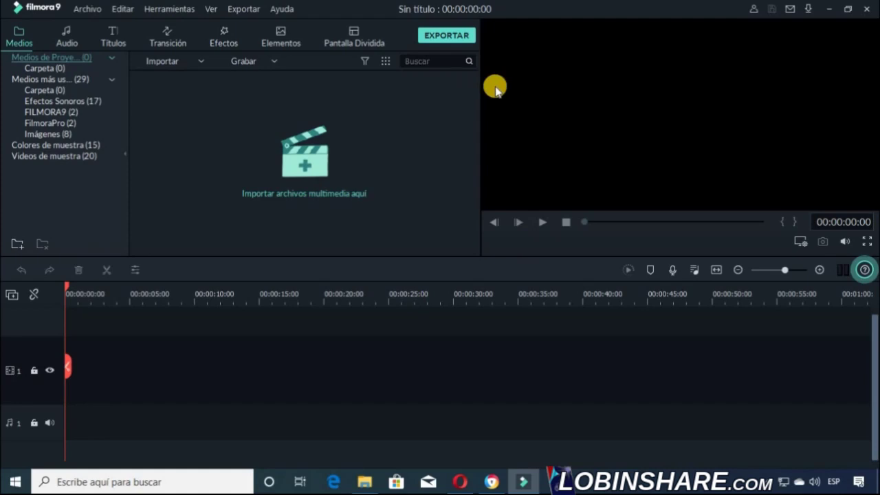
{"action": "left_click", "coordinate": [71, 47]}
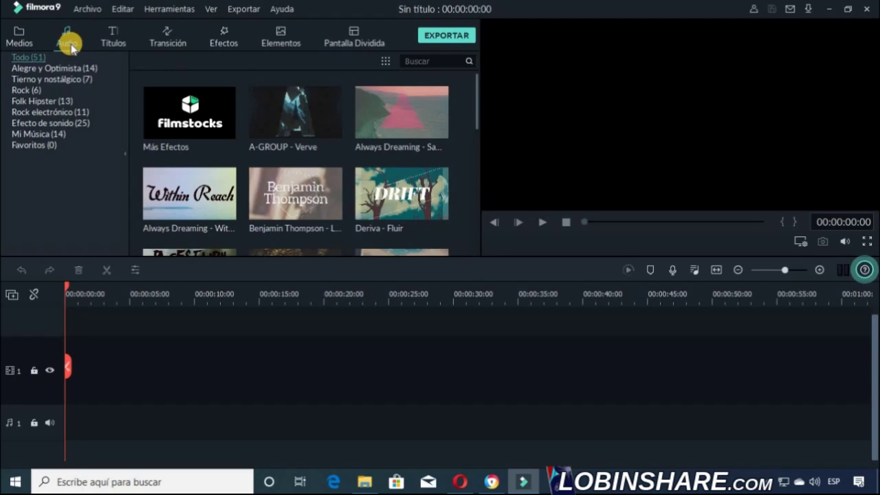
{"action": "left_click", "coordinate": [44, 112]}
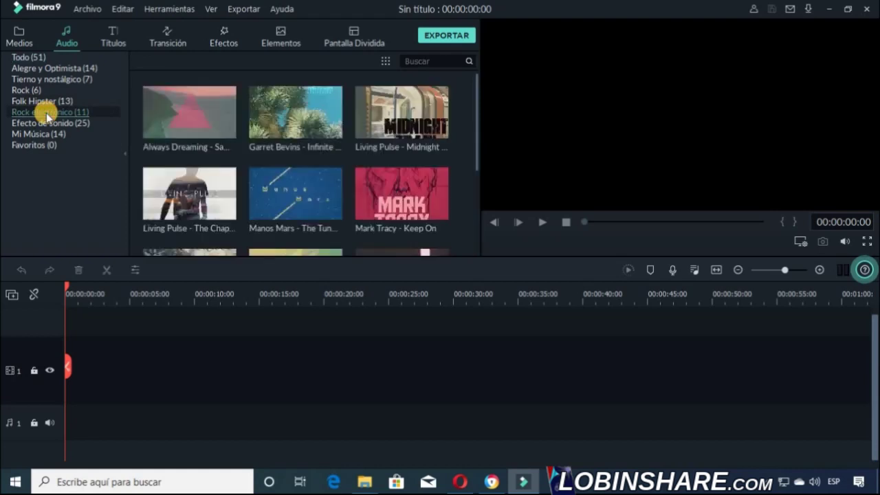
- Preview the Always Dreaming track in the player, pausing and resuming it to listen for its beat
{"action": "left_click", "coordinate": [174, 122]}
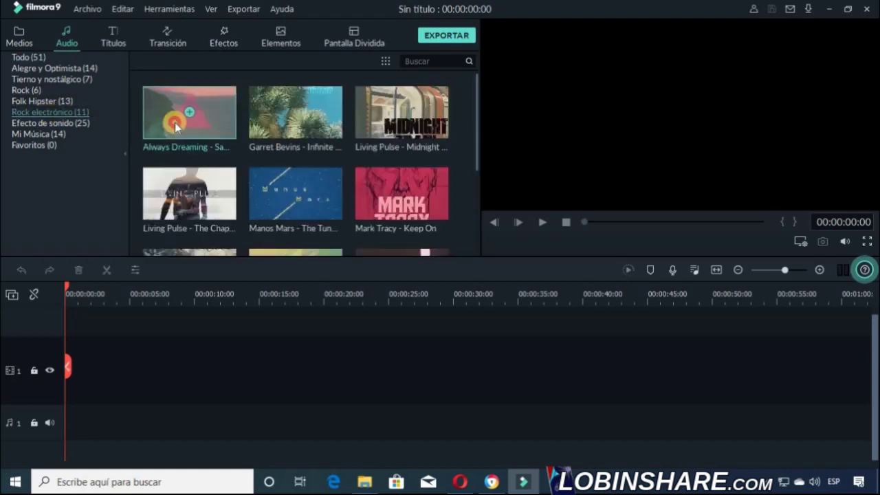
{"action": "double_click", "coordinate": [175, 122]}
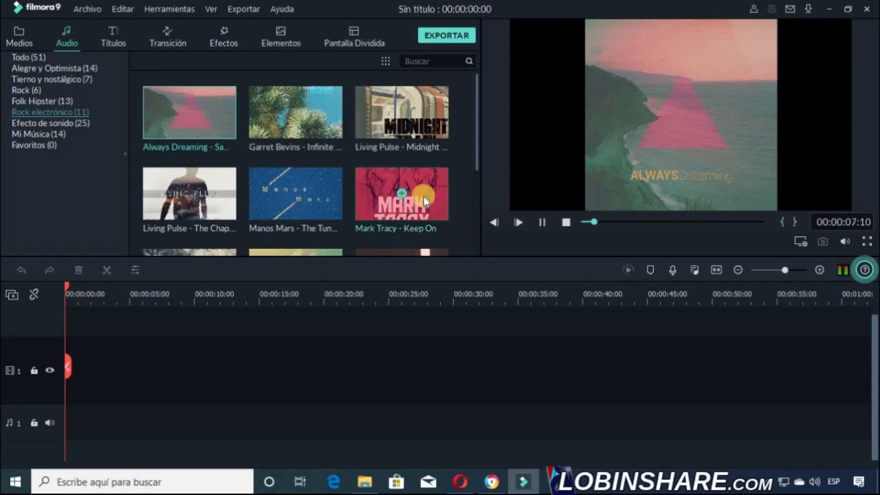
{"action": "left_click", "coordinate": [543, 224]}
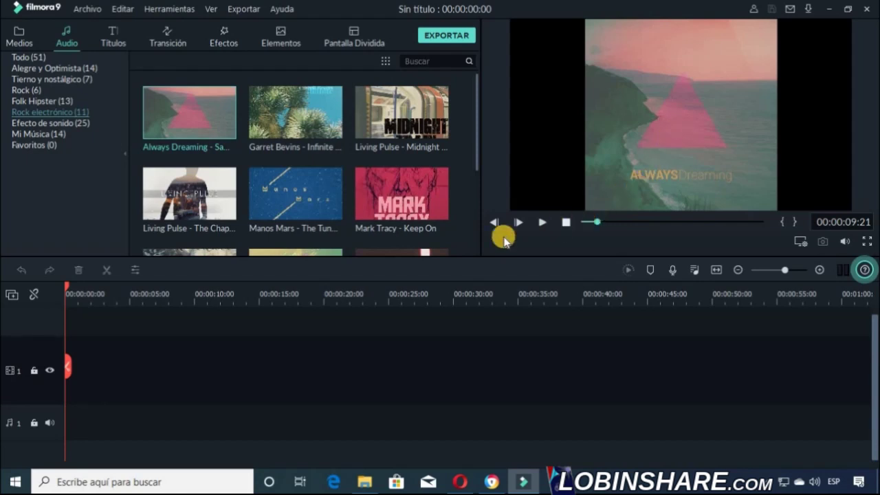
{"action": "left_click", "coordinate": [545, 223]}
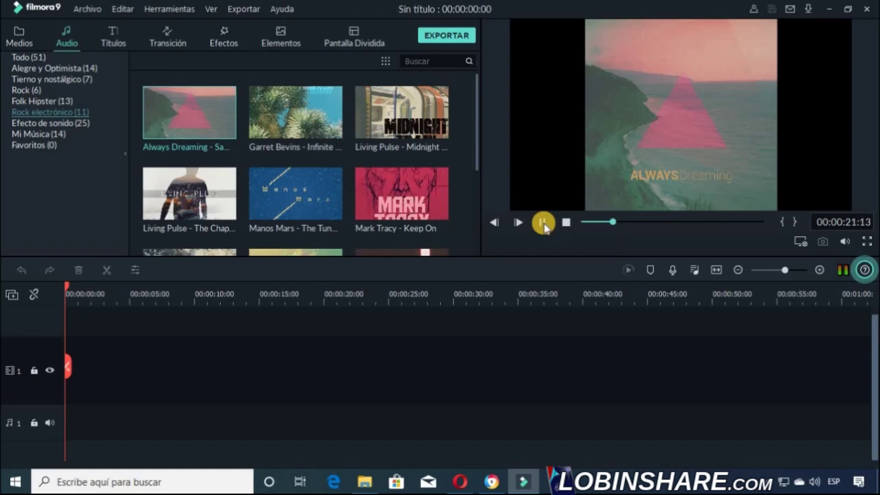
{"action": "left_click", "coordinate": [543, 222]}
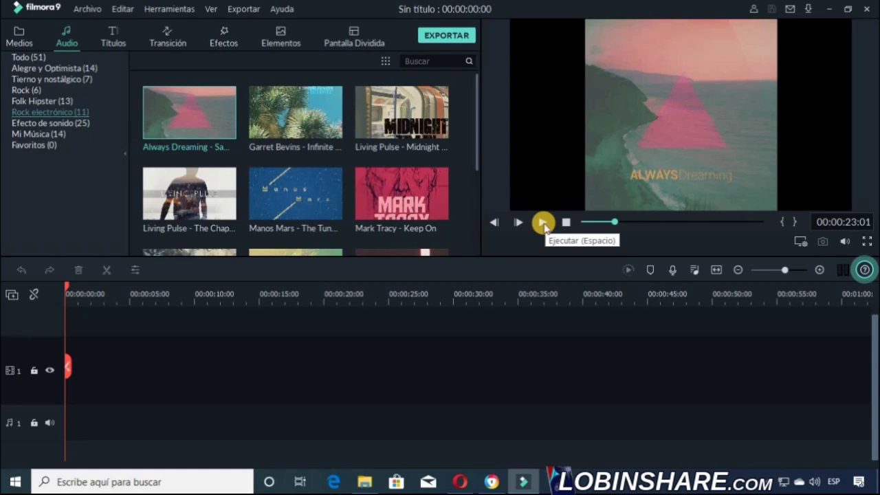
{"action": "left_click_drag", "start_coordinate": [163, 121], "coordinate": [72, 381]}
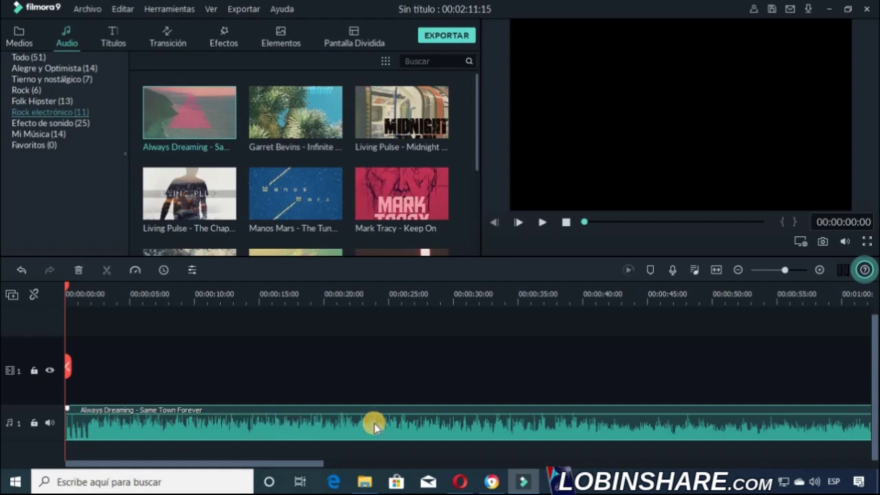
{"action": "left_click", "coordinate": [785, 269]}
{"action": "left_click_drag", "start_coordinate": [784, 270], "coordinate": [793, 272]}
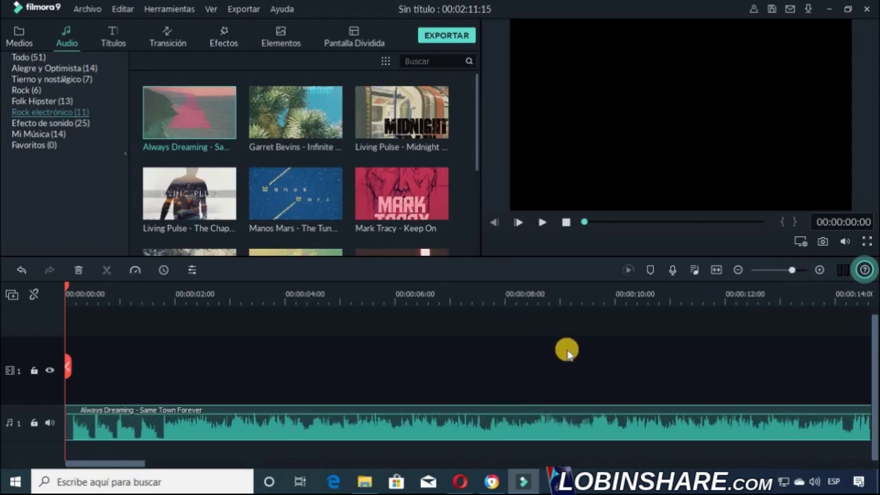
{"action": "right_click", "coordinate": [233, 429]}
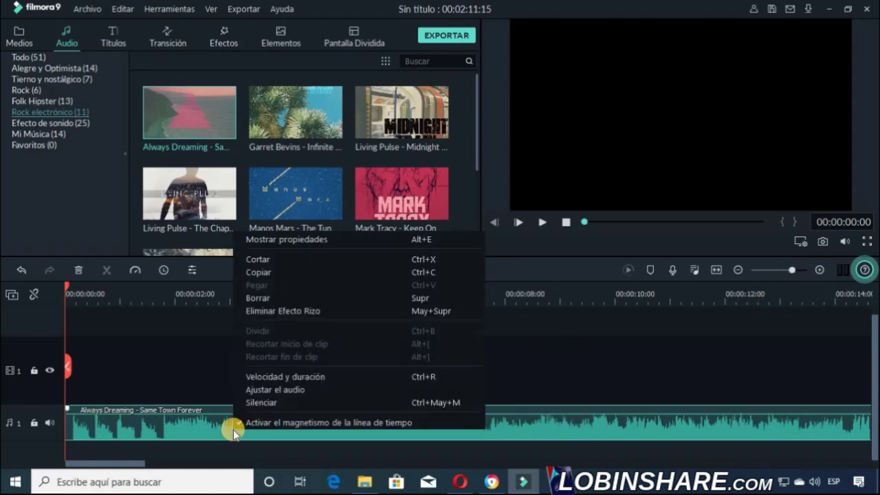
{"action": "left_click", "coordinate": [314, 297]}
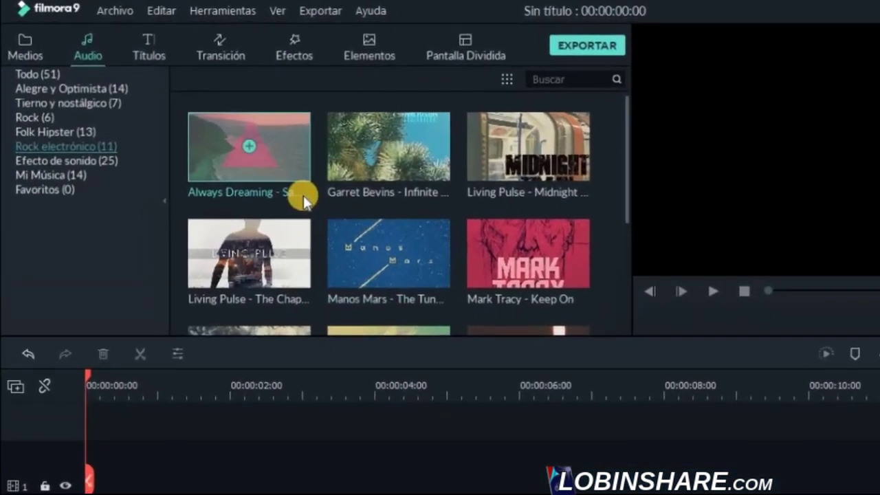
- Run Detección de Ritmo on the Always Dreaming track in the audio library
{"action": "left_click", "coordinate": [223, 117]}
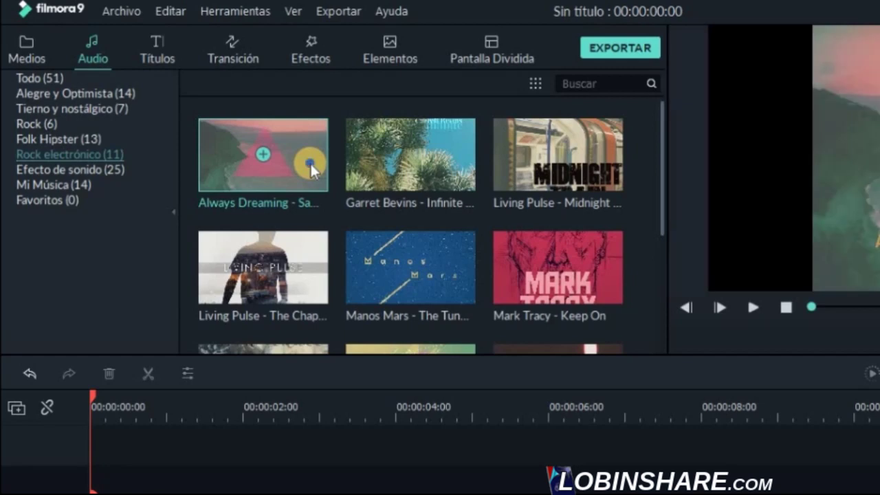
{"action": "right_click", "coordinate": [310, 165]}
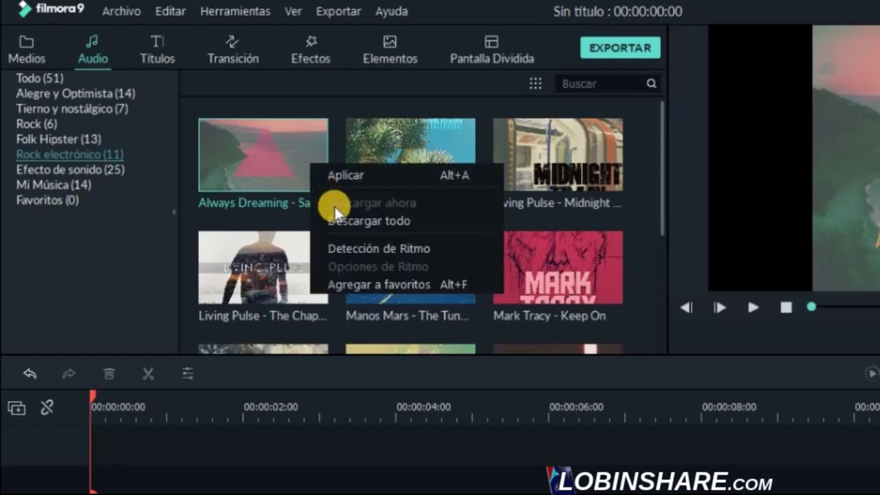
{"action": "left_click", "coordinate": [384, 247]}
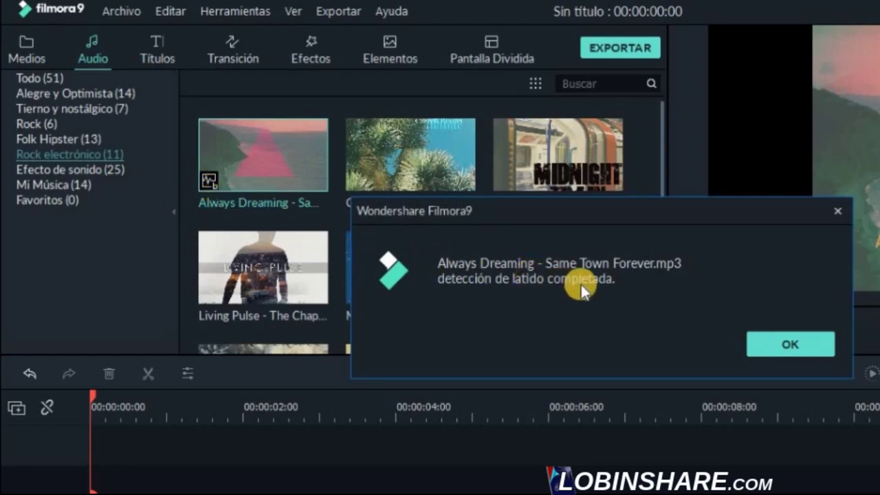
{"action": "left_click", "coordinate": [756, 340]}
- Place the beat-analysed Always Dreaming track at the start of audio track 1 and play it against its markers
{"action": "mouse_move", "coordinate": [212, 204]}
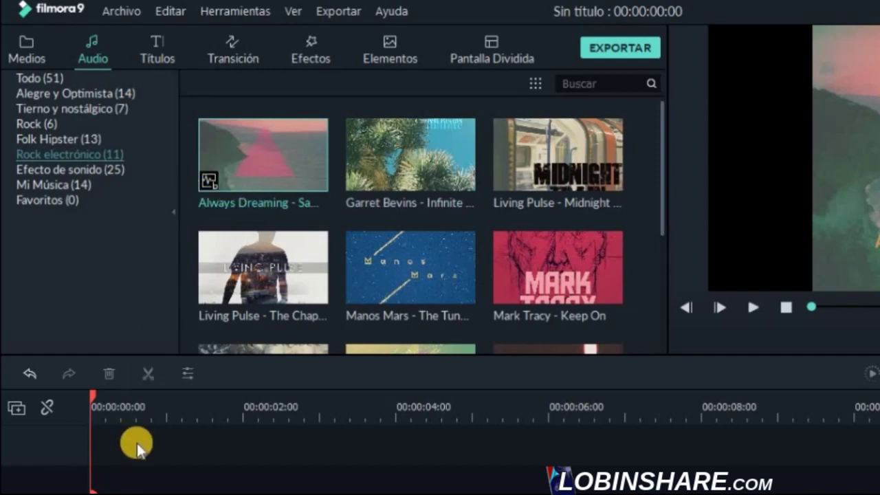
{"action": "left_click_drag", "start_coordinate": [227, 161], "coordinate": [72, 406]}
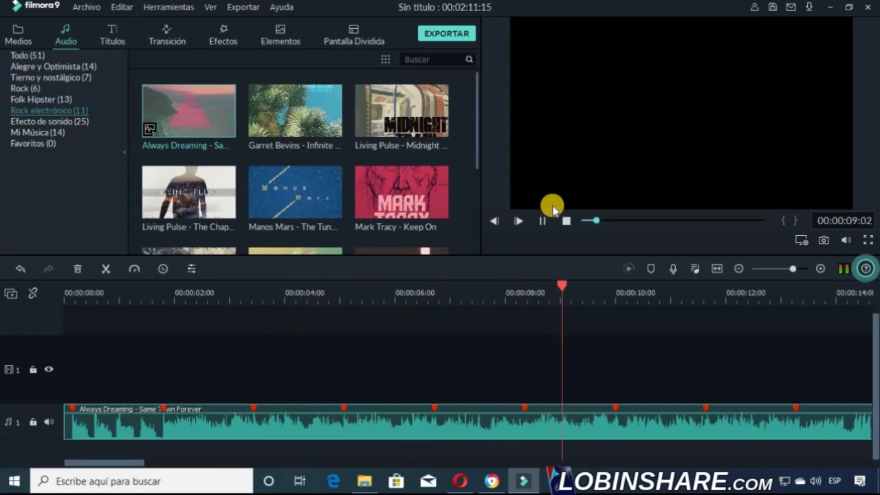
{"action": "left_click", "coordinate": [542, 220]}
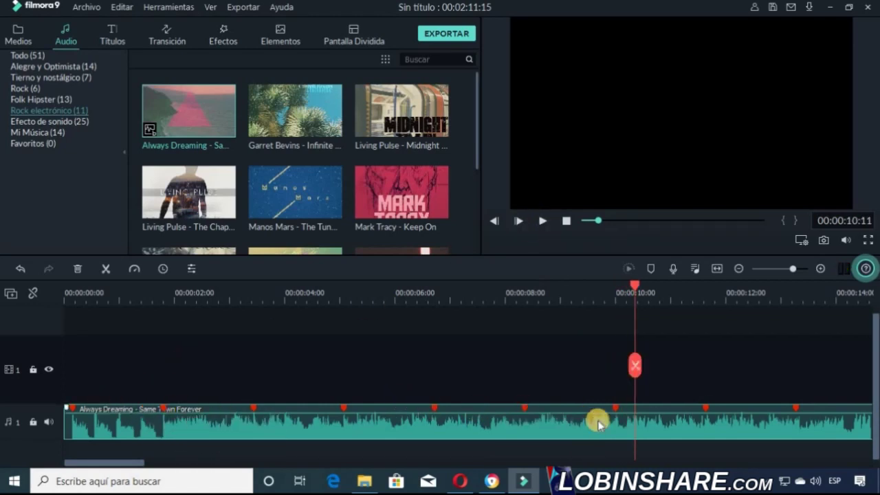
{"action": "mouse_move", "coordinate": [586, 412]}
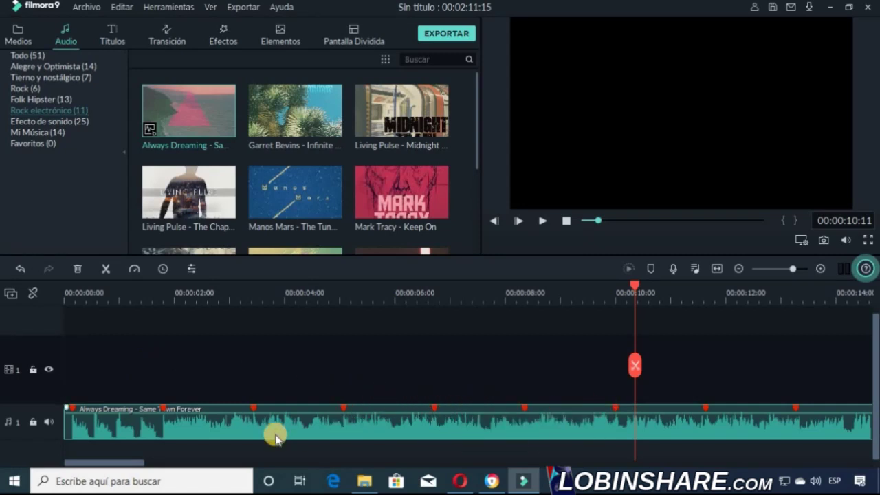
- Import the images car-01 to car-05 from the Imágenes folder into the project media
{"action": "left_click", "coordinate": [20, 33]}
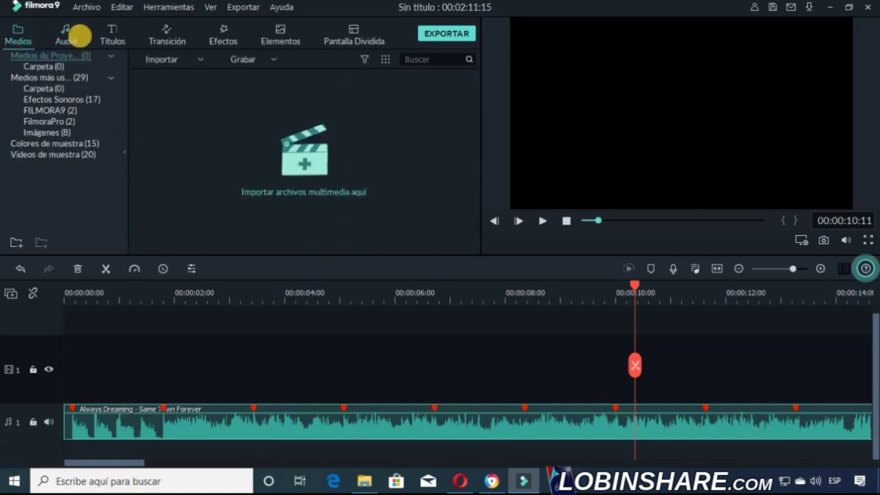
{"action": "left_click", "coordinate": [158, 60]}
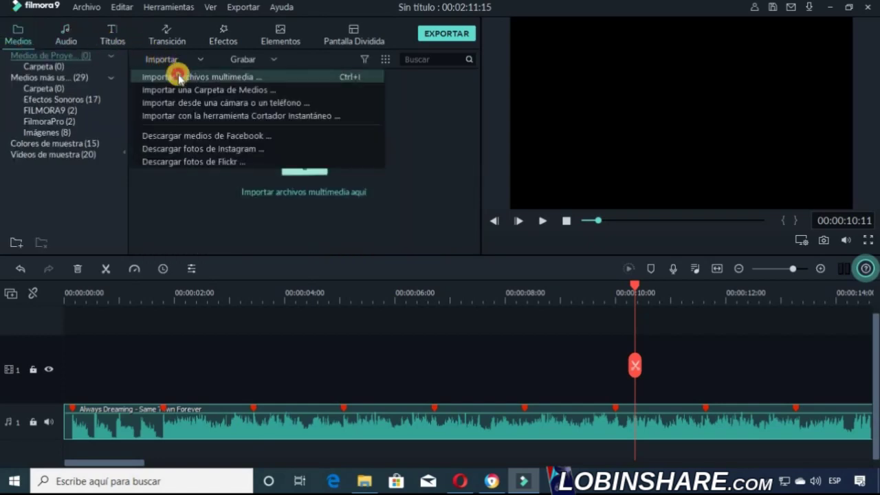
{"action": "left_click", "coordinate": [177, 77]}
{"action": "scroll", "coordinate": [412, 83], "scroll_direction": "down", "scroll_amount": 3}
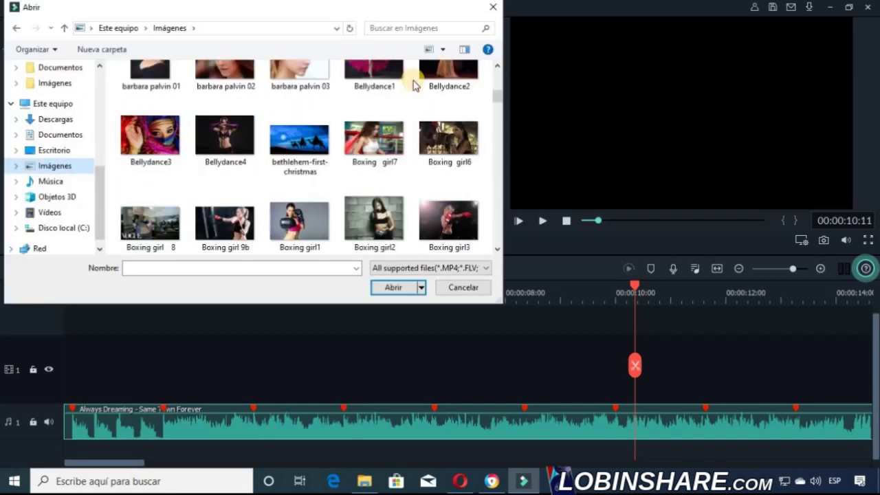
{"action": "scroll", "coordinate": [415, 85], "scroll_direction": "down", "scroll_amount": 3}
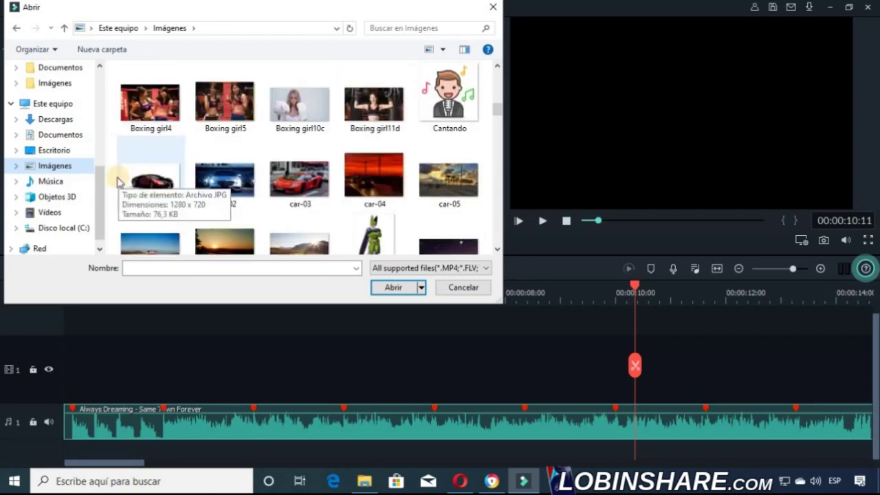
{"action": "left_click_drag", "start_coordinate": [120, 177], "coordinate": [474, 186]}
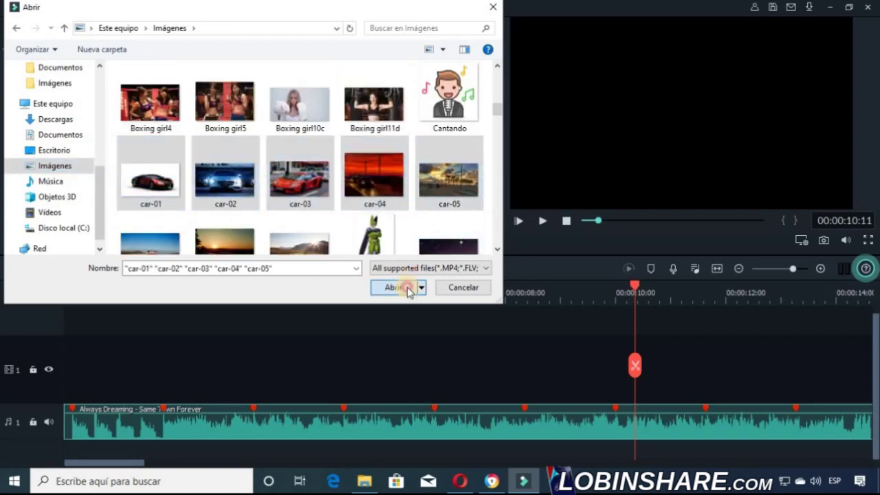
{"action": "left_click", "coordinate": [407, 287]}
- Place the five car images on video track 1 from the first beat marker and shift car-02 to car-05 further along the track
{"action": "left_click_drag", "start_coordinate": [192, 137], "coordinate": [81, 375]}
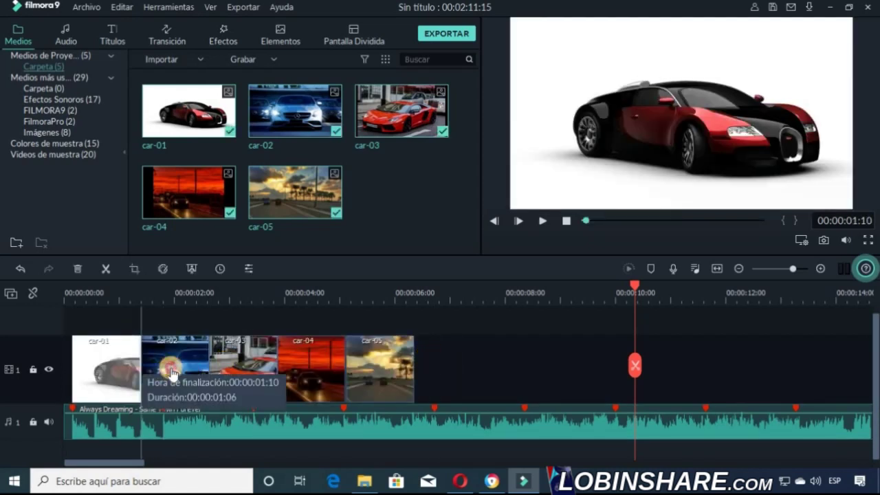
{"action": "left_click", "coordinate": [233, 389]}
{"action": "left_click_drag", "start_coordinate": [232, 388], "coordinate": [451, 385]}
- Extend car-01 to the second beat marker, and move and stretch car-02 to car-05 so each image fills one successive beat interval
{"action": "left_click", "coordinate": [105, 394]}
{"action": "left_click", "coordinate": [140, 365]}
{"action": "left_click_drag", "start_coordinate": [139, 363], "coordinate": [162, 364]}
{"action": "left_click_drag", "start_coordinate": [392, 356], "coordinate": [252, 366]}
{"action": "left_click_drag", "start_coordinate": [451, 363], "coordinate": [347, 381]}
{"action": "left_click_drag", "start_coordinate": [513, 364], "coordinate": [430, 363]}
{"action": "left_click", "coordinate": [614, 369]}
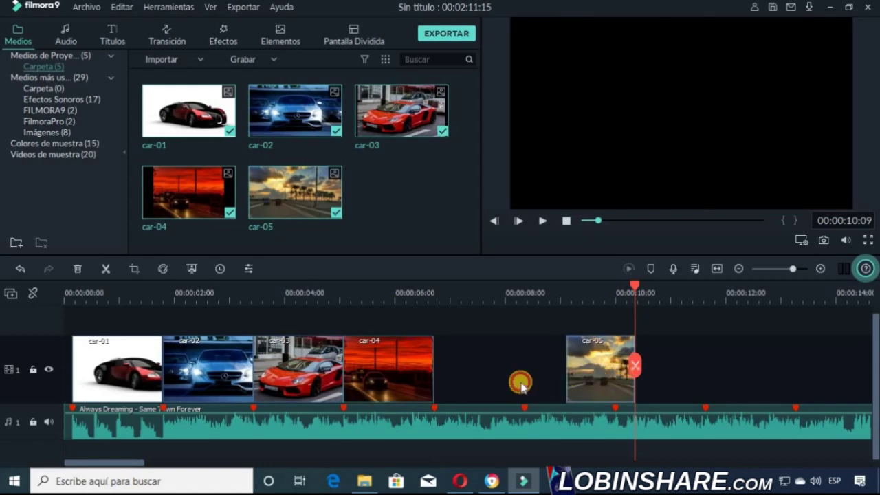
{"action": "left_click_drag", "start_coordinate": [502, 370], "coordinate": [523, 359]}
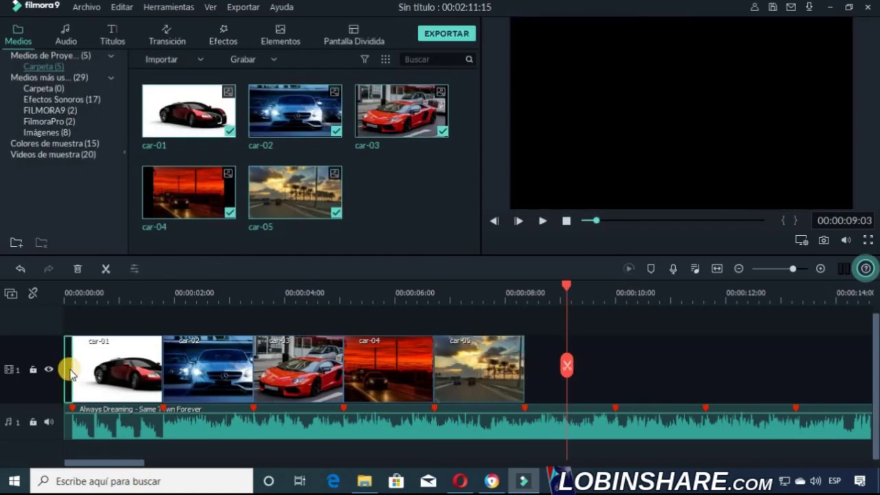
- Play the sequence from the first image to check that the image changes match the music's beats
{"action": "left_click", "coordinate": [73, 294]}
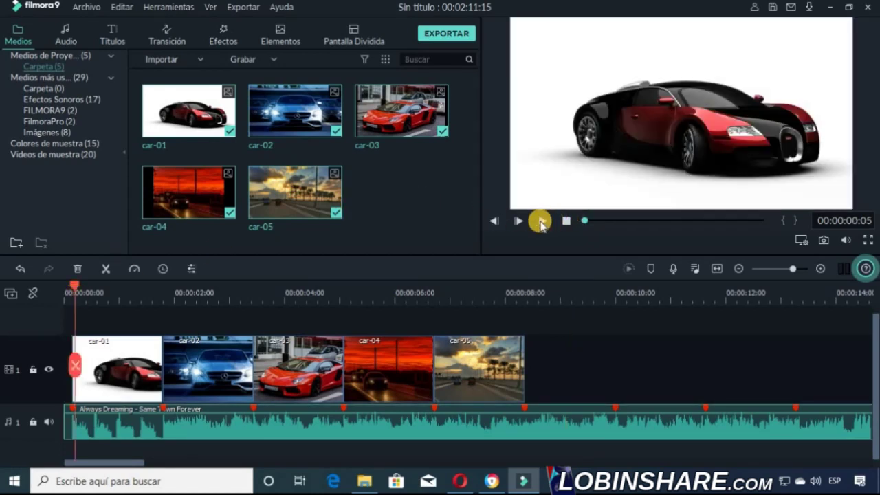
{"action": "left_click", "coordinate": [541, 221]}
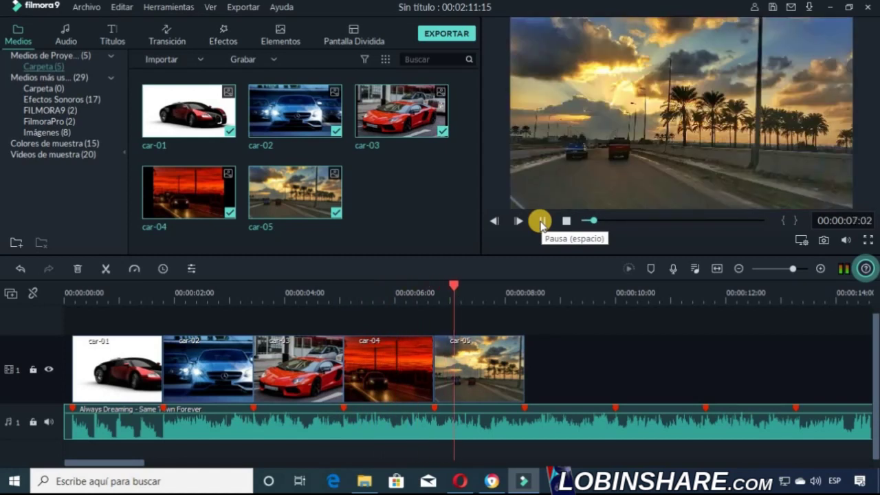
{"action": "left_click", "coordinate": [541, 221]}
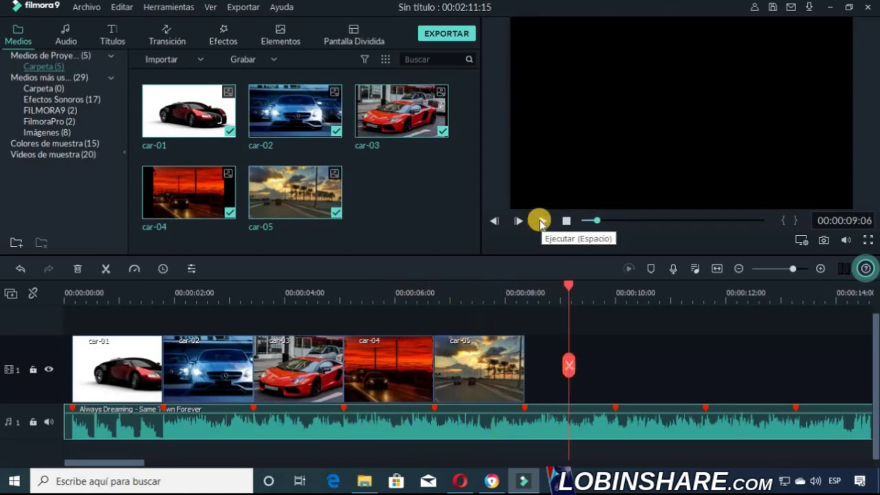
{"action": "left_click", "coordinate": [66, 35]}
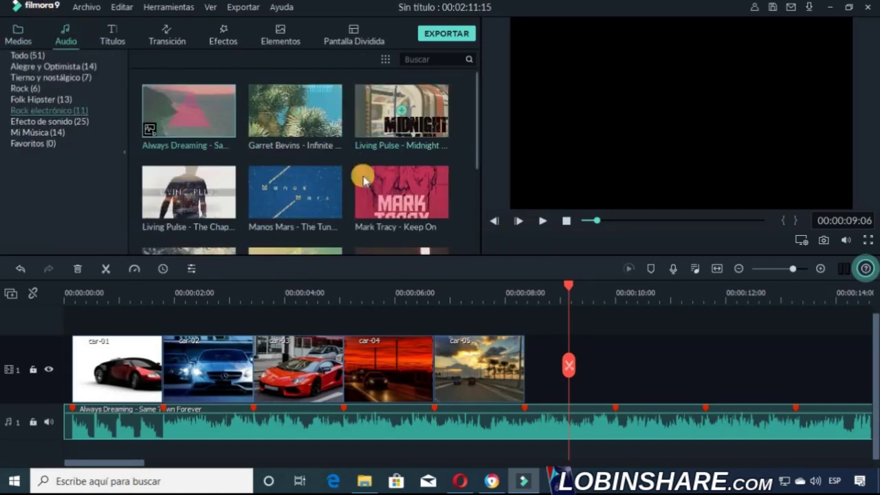
{"action": "scroll", "coordinate": [407, 117], "scroll_direction": "down", "scroll_amount": 3}
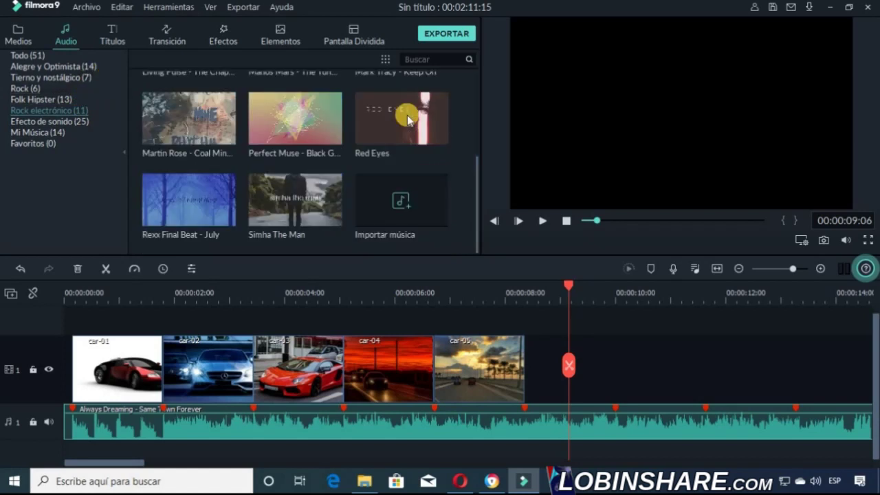
{"action": "scroll", "coordinate": [407, 117], "scroll_direction": "up", "scroll_amount": 3}
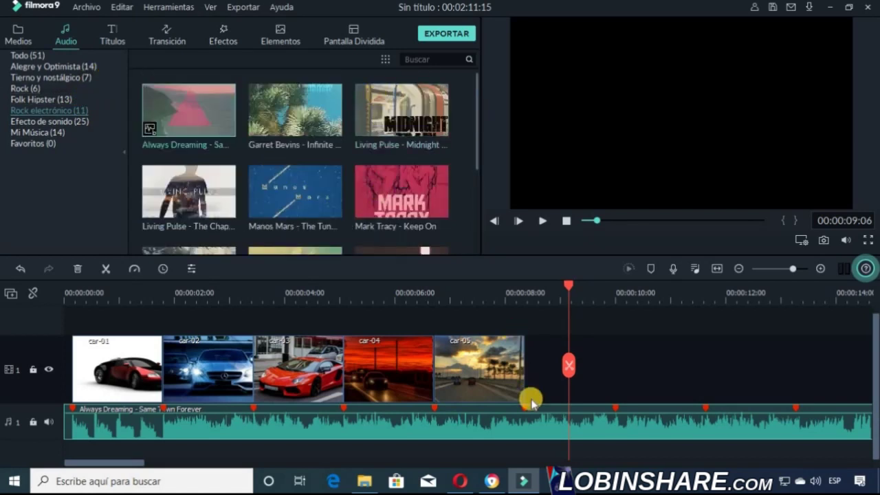
- Delete all the car images and the Always Dreaming music from the timeline
{"action": "left_click", "coordinate": [530, 447]}
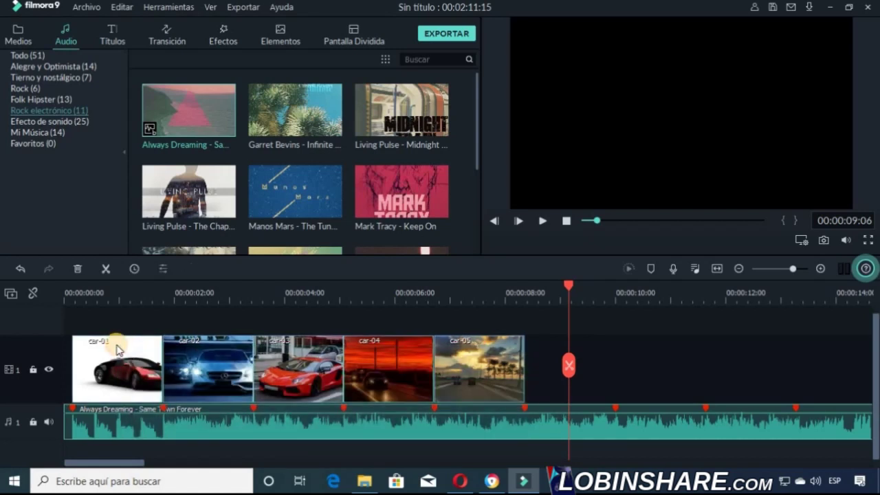
{"action": "right_click", "coordinate": [117, 343]}
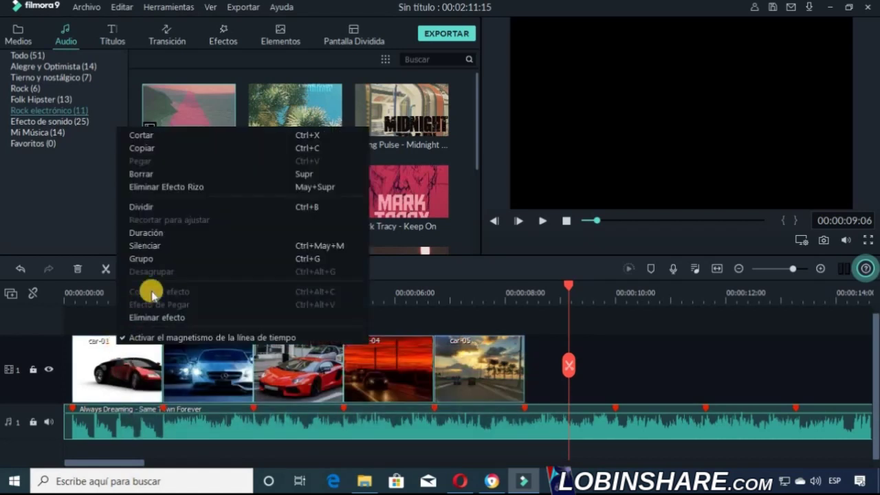
{"action": "left_click", "coordinate": [218, 174]}
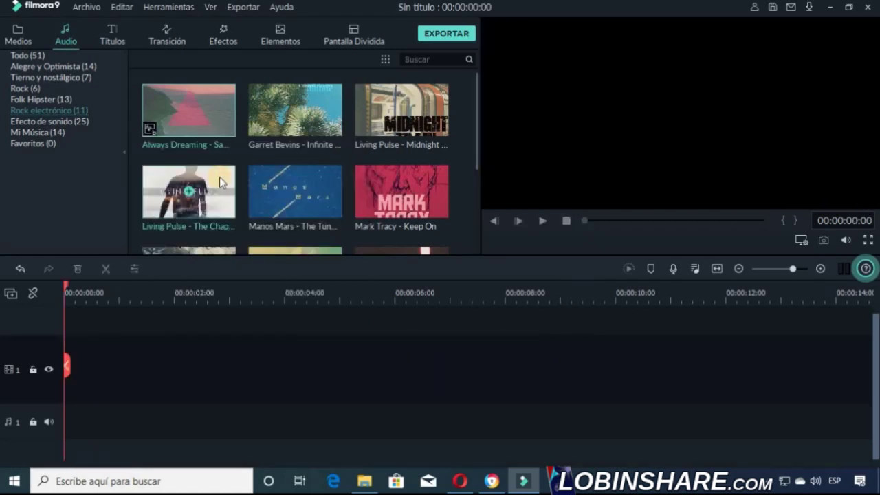
- Import the audio files Far_Away, Great_Hope, Honey_and_Milk and Level_Up from the Música folder into the project media
{"action": "left_click", "coordinate": [29, 47]}
{"action": "left_click", "coordinate": [167, 59]}
{"action": "left_click", "coordinate": [185, 76]}
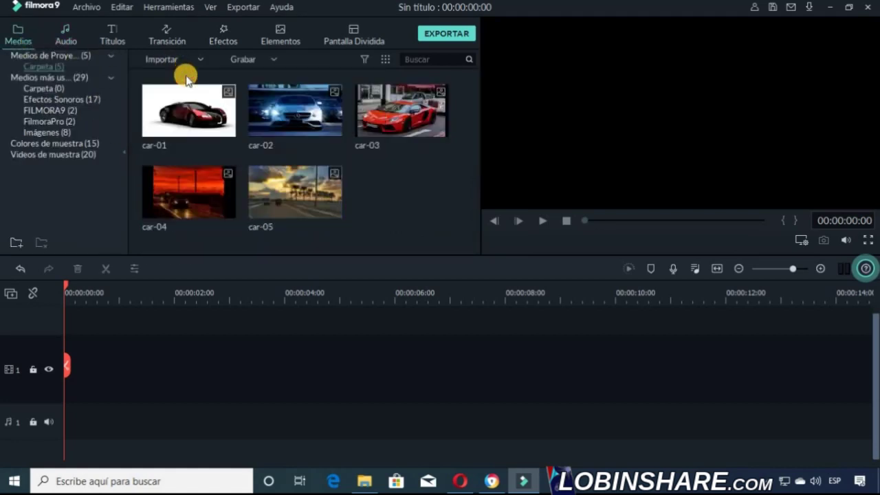
{"action": "left_click", "coordinate": [50, 181]}
{"action": "scroll", "coordinate": [172, 140], "scroll_direction": "down", "scroll_amount": 4}
{"action": "left_click", "coordinate": [171, 142]}
{"action": "left_click", "coordinate": [173, 155], "text": "ctrl"}
{"action": "left_click", "coordinate": [170, 169], "text": "ctrl"}
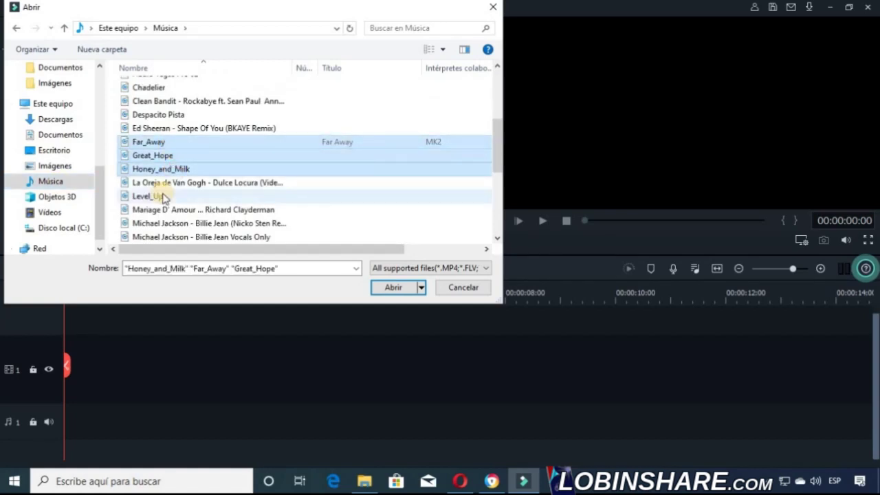
{"action": "left_click", "coordinate": [163, 197], "text": "ctrl"}
{"action": "left_click", "coordinate": [386, 287]}
- Preview the imported Far_Away song in the player, pausing and resuming it to listen to its rhythm
{"action": "left_click_drag", "start_coordinate": [479, 197], "coordinate": [477, 228]}
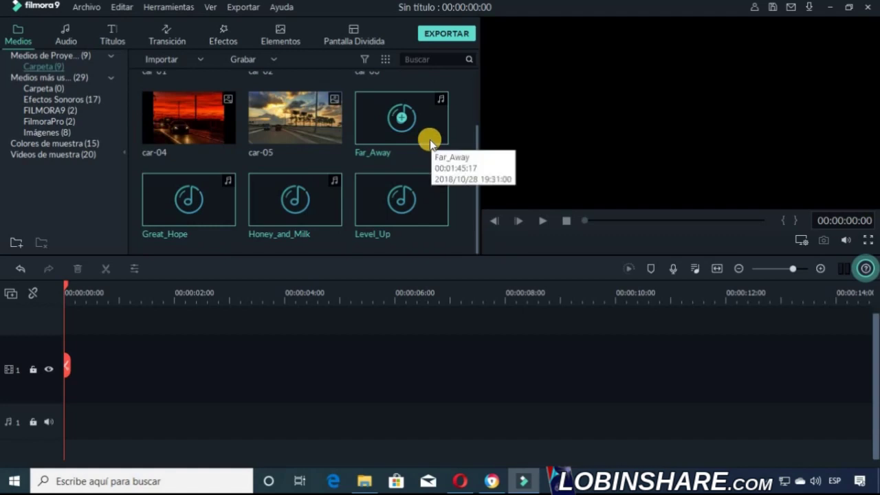
{"action": "double_click", "coordinate": [430, 140]}
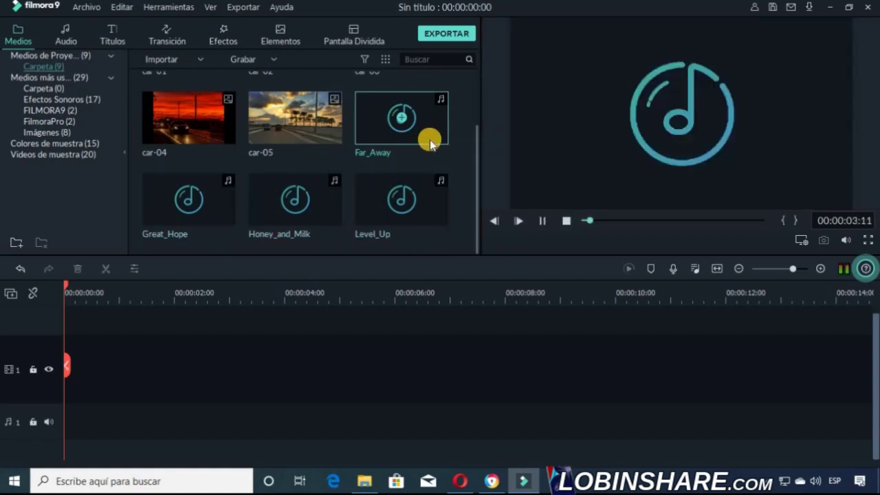
{"action": "left_click", "coordinate": [543, 221]}
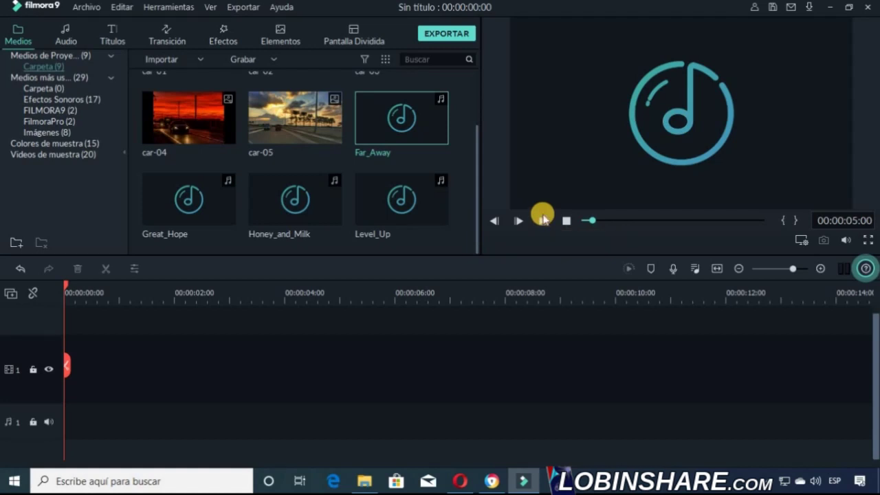
{"action": "left_click", "coordinate": [543, 222]}
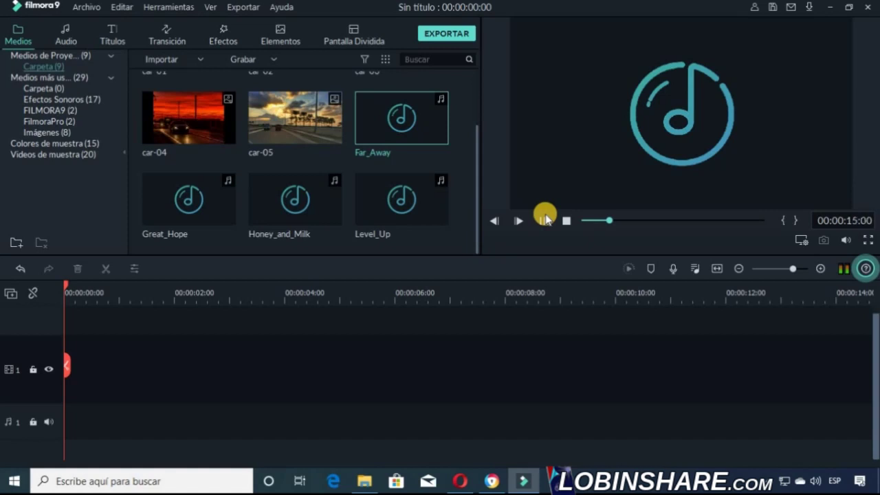
{"action": "left_click", "coordinate": [543, 221]}
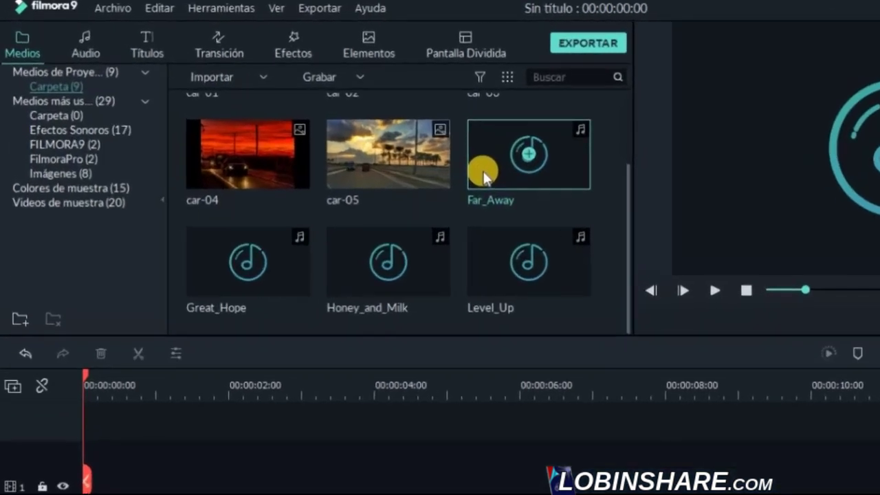
- Run beat detection on the Far_Away song in the project media
{"action": "right_click", "coordinate": [483, 173]}
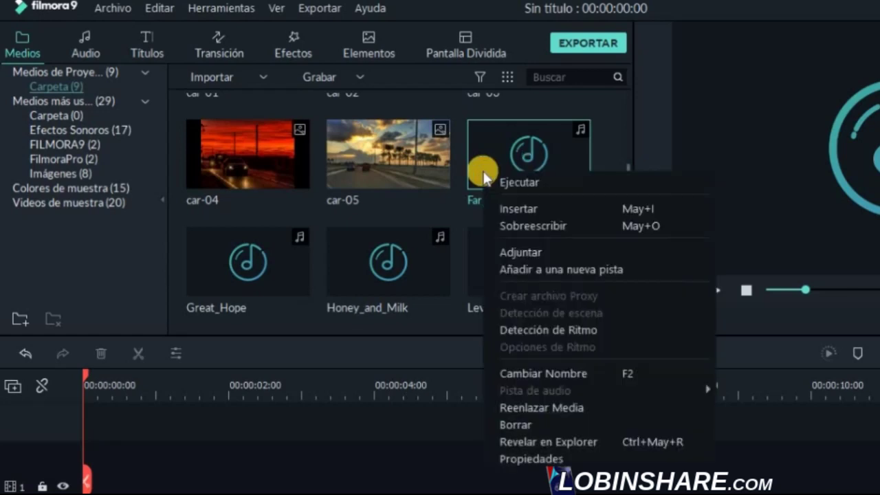
{"action": "left_click", "coordinate": [561, 332]}
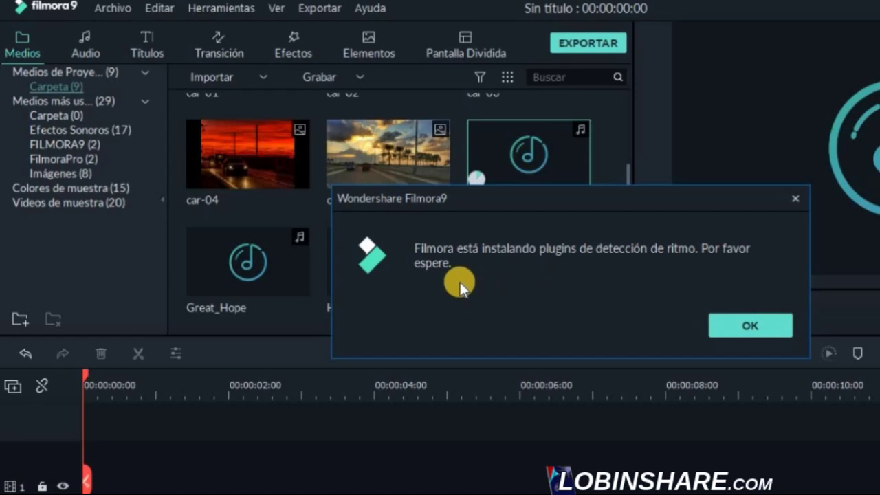
{"action": "left_click", "coordinate": [748, 324]}
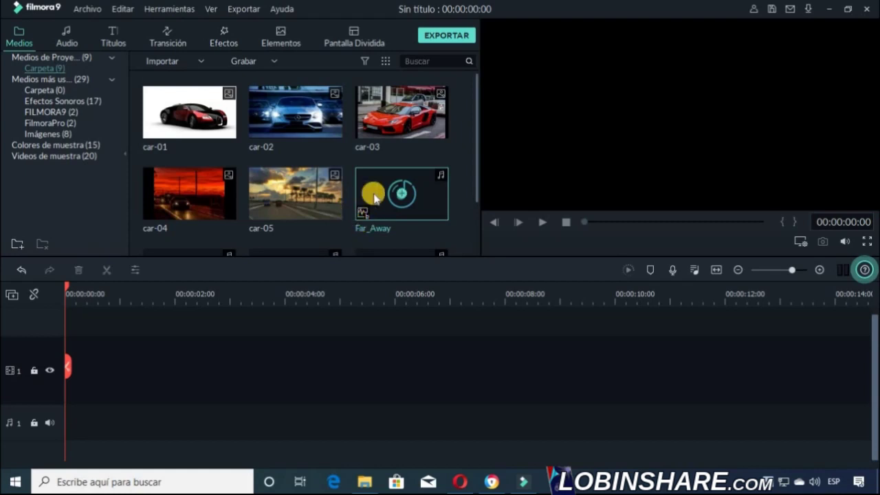
- Play Far_Away from the start of audio track 1 to check its beat markers, and remove it from the timeline
{"action": "left_click_drag", "start_coordinate": [371, 199], "coordinate": [74, 363]}
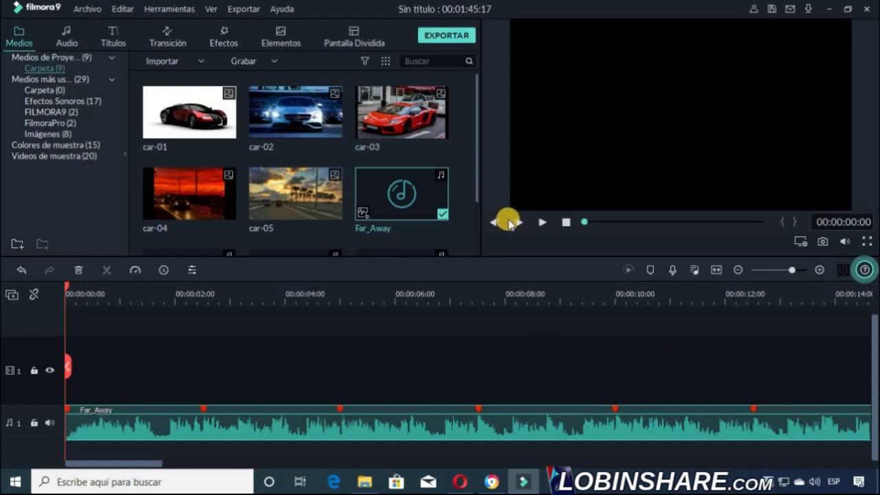
{"action": "left_click", "coordinate": [542, 229]}
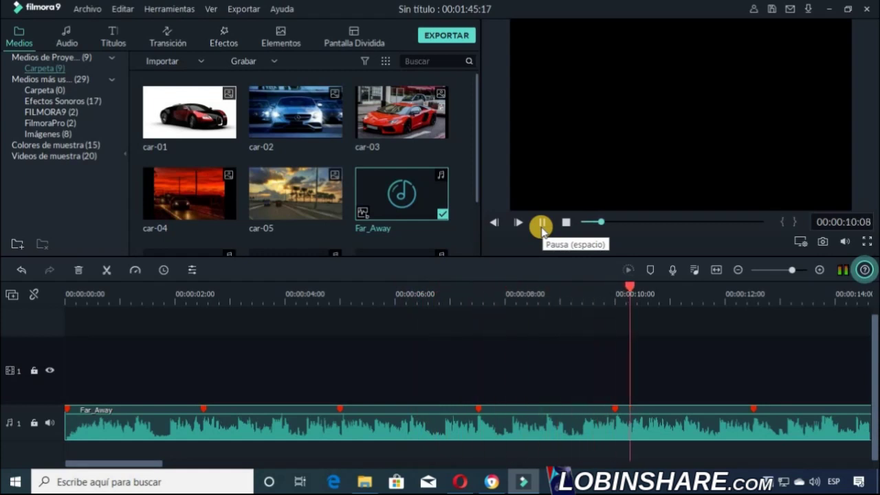
{"action": "left_click", "coordinate": [541, 223]}
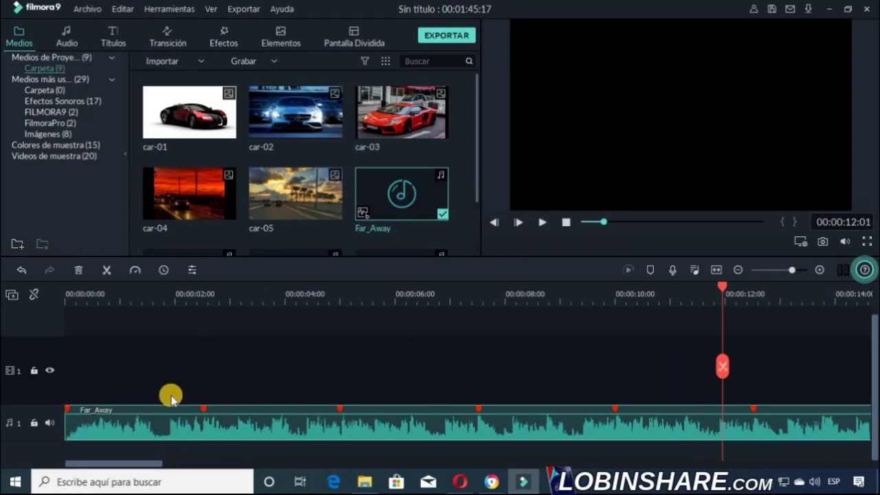
{"action": "right_click", "coordinate": [153, 425]}
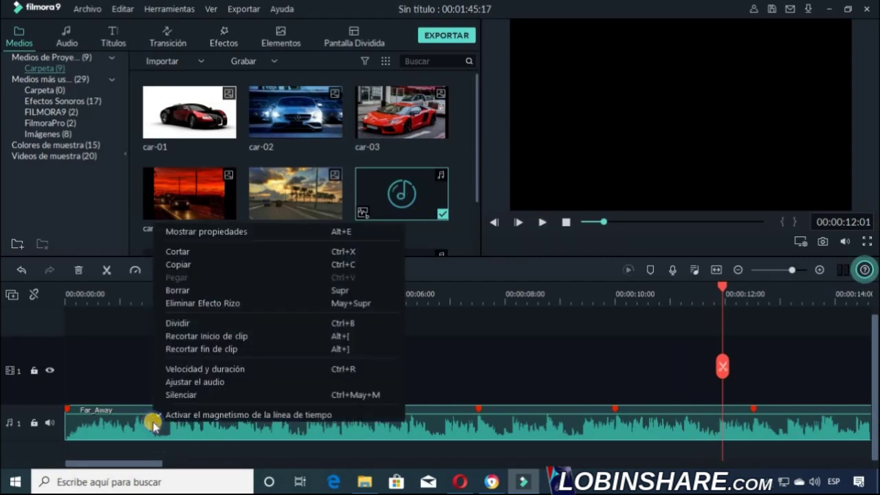
{"action": "left_click", "coordinate": [226, 306]}
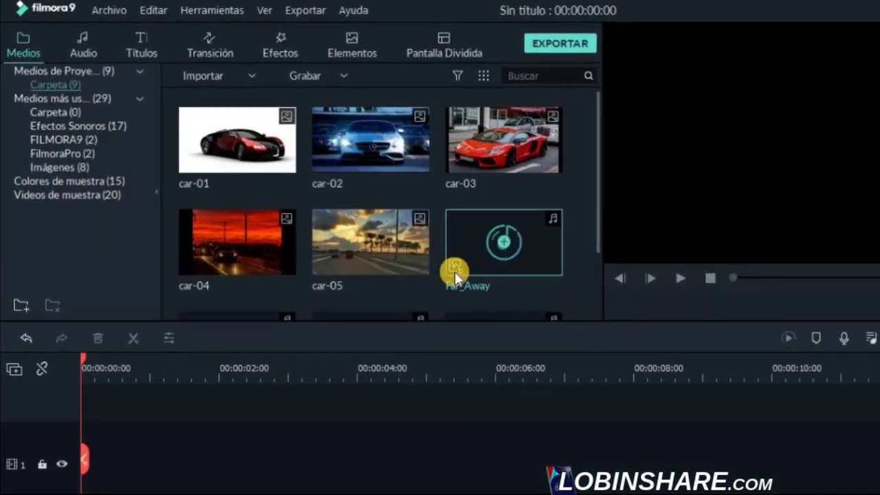
- Set the beat options of Far_Away to highlight every 2 beats
{"action": "right_click", "coordinate": [475, 242]}
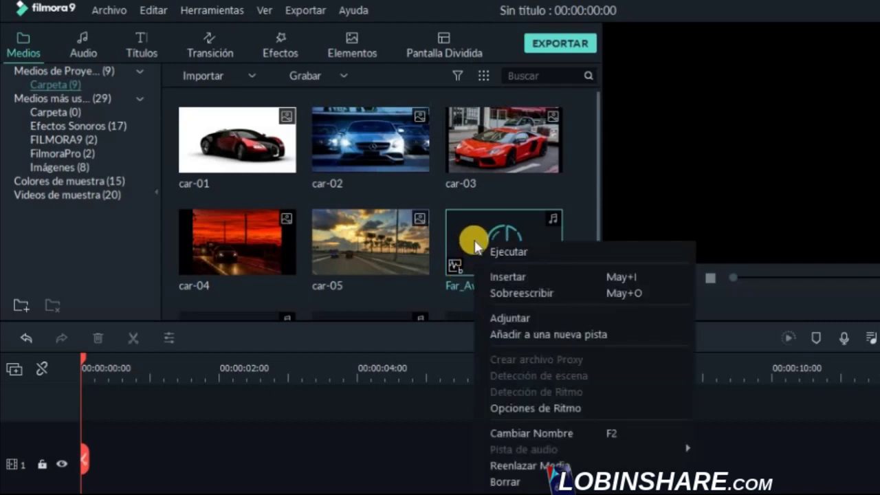
{"action": "left_click", "coordinate": [596, 408]}
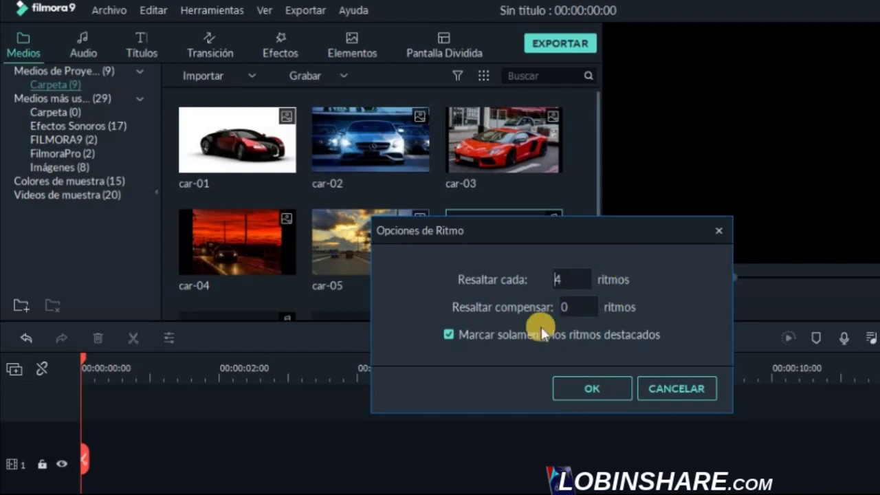
{"action": "double_click", "coordinate": [564, 280]}
{"action": "type", "text": "1"}
{"action": "left_click", "coordinate": [596, 389]}
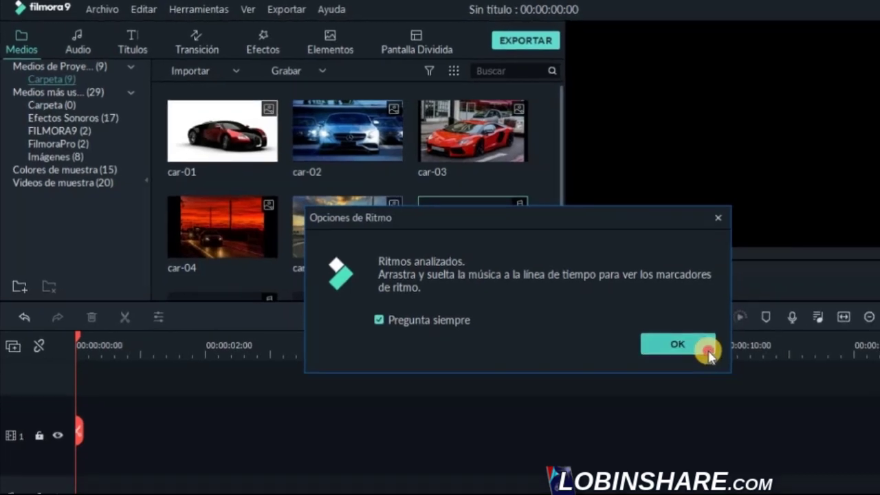
{"action": "left_click", "coordinate": [708, 352]}
- Place Far_Away on audio track 1, play it against the denser beat markers, and delete it from the timeline
{"action": "left_click_drag", "start_coordinate": [511, 228], "coordinate": [187, 488]}
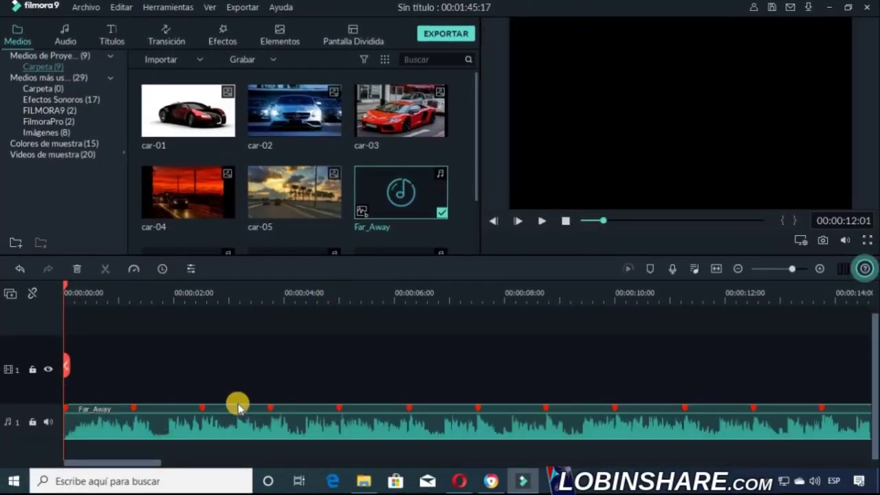
{"action": "left_click", "coordinate": [541, 222]}
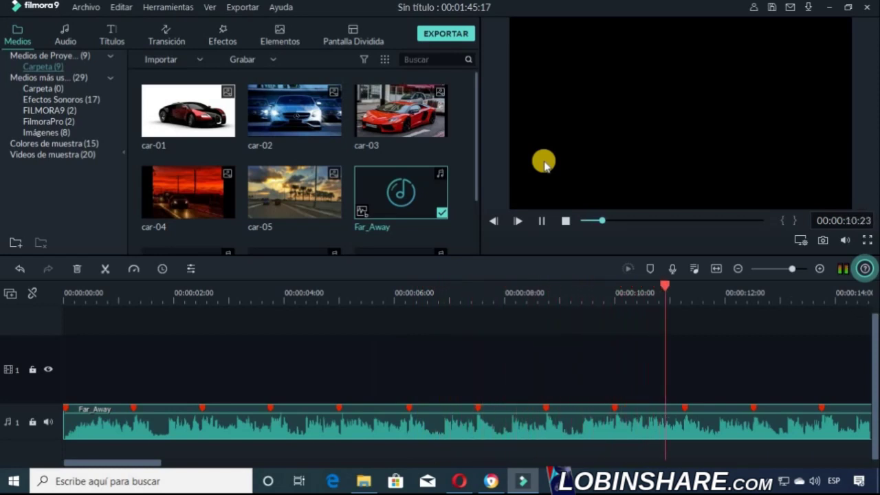
{"action": "left_click", "coordinate": [542, 220]}
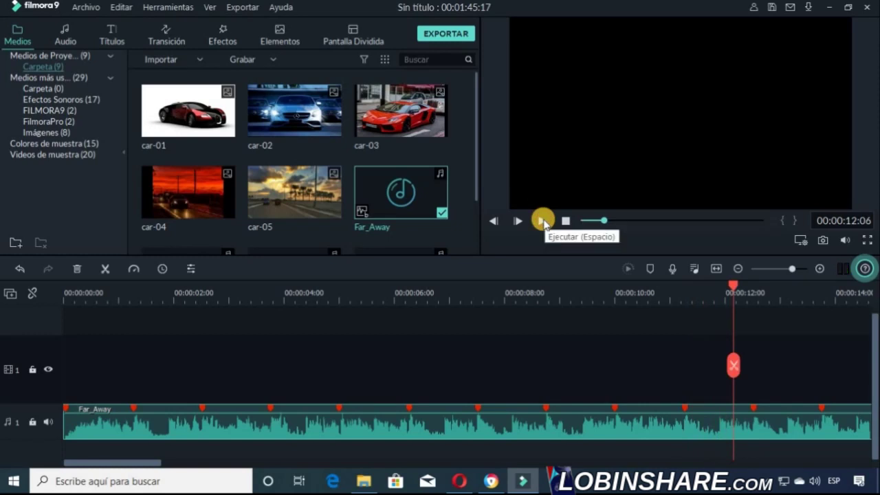
{"action": "right_click", "coordinate": [183, 431]}
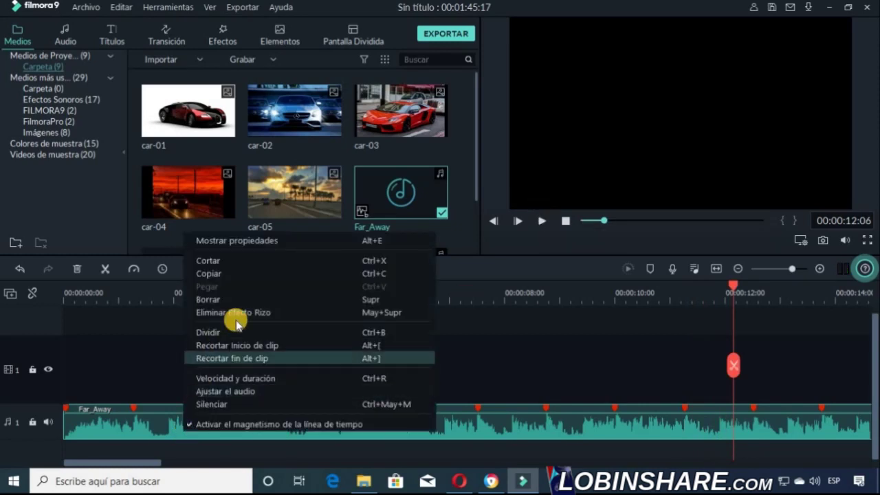
{"action": "left_click", "coordinate": [256, 299]}
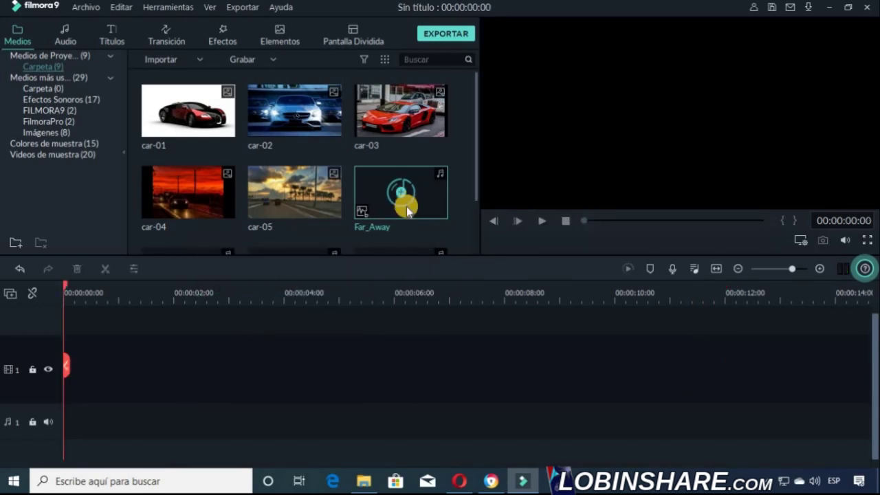
- Turn off marking only the highlighted beats for Far_Away and place the song at the start of audio track 1
{"action": "right_click", "coordinate": [406, 206]}
{"action": "left_click", "coordinate": [459, 337]}
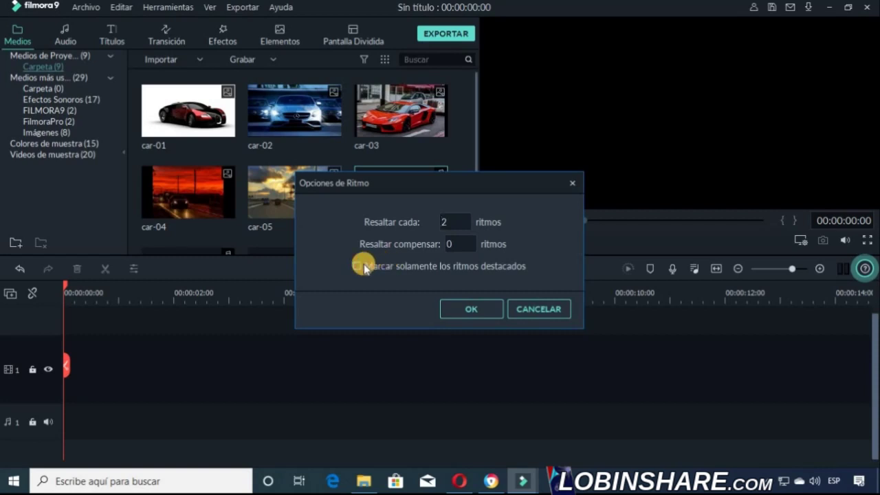
{"action": "left_click", "coordinate": [471, 309]}
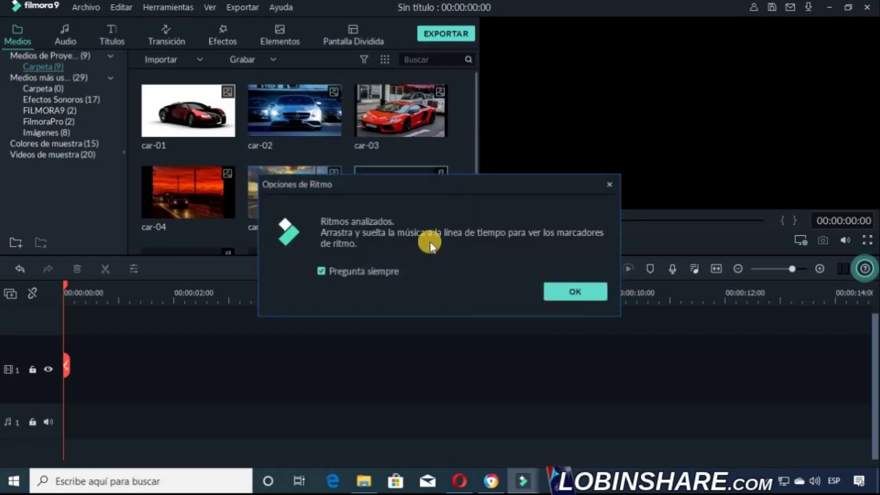
{"action": "left_click", "coordinate": [552, 292]}
{"action": "left_click_drag", "start_coordinate": [410, 217], "coordinate": [65, 407]}
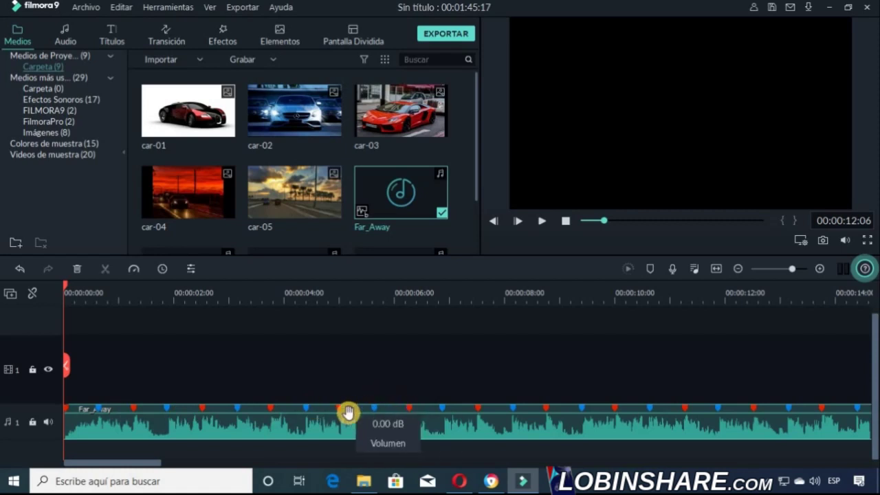
- Play Far_Away on the timeline to compare the highlighted red and regular blue beat markers with the music
{"action": "left_click", "coordinate": [306, 408]}
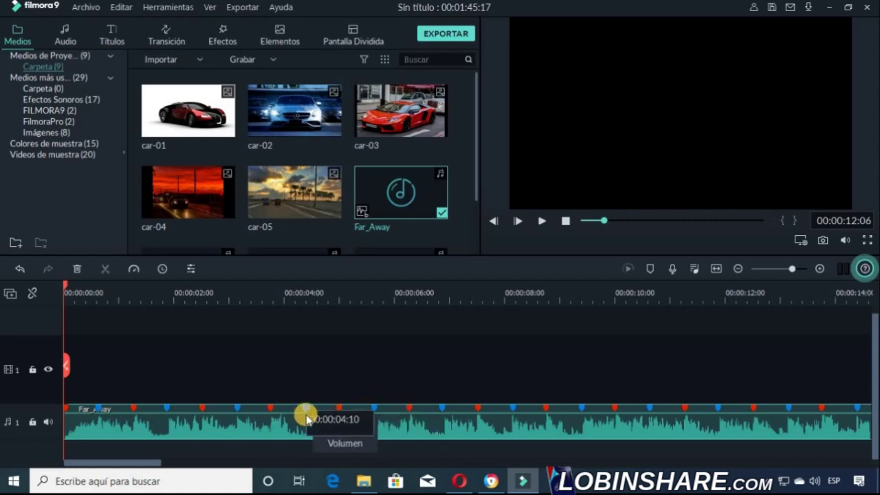
{"action": "left_click", "coordinate": [542, 222]}
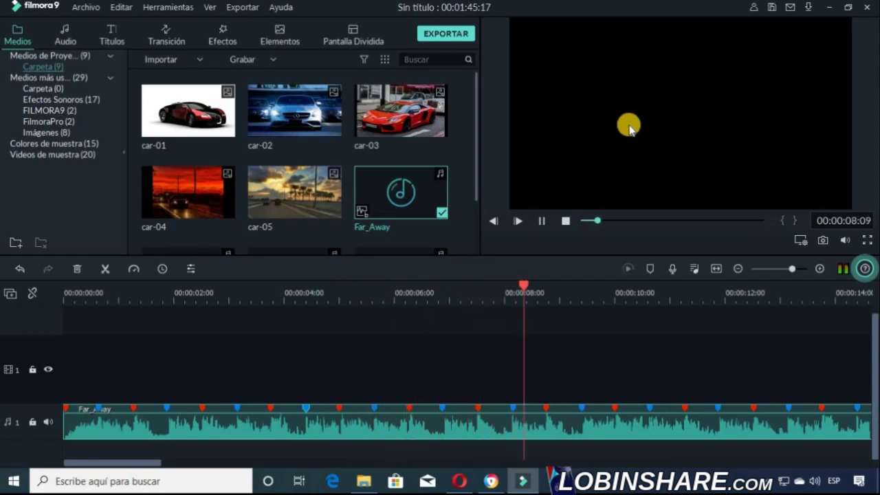
{"action": "left_click", "coordinate": [543, 220]}
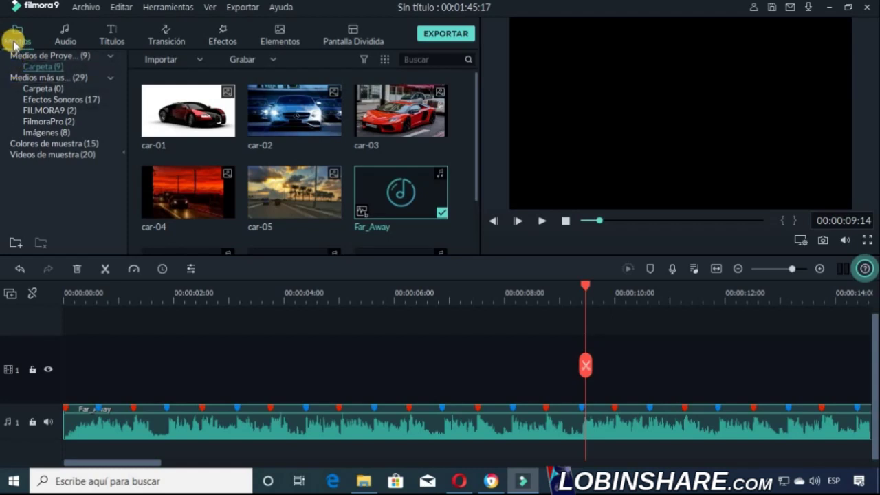
- Import the BeachDrone video from the Vídeos folder into the project media
{"action": "left_click", "coordinate": [162, 59]}
{"action": "left_click", "coordinate": [190, 77]}
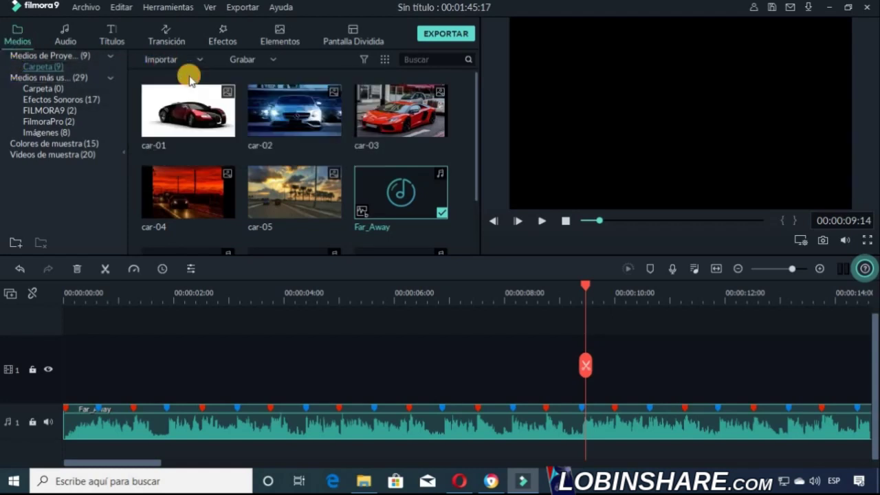
{"action": "scroll", "coordinate": [59, 203], "scroll_direction": "down", "scroll_amount": 1}
{"action": "left_click", "coordinate": [48, 212]}
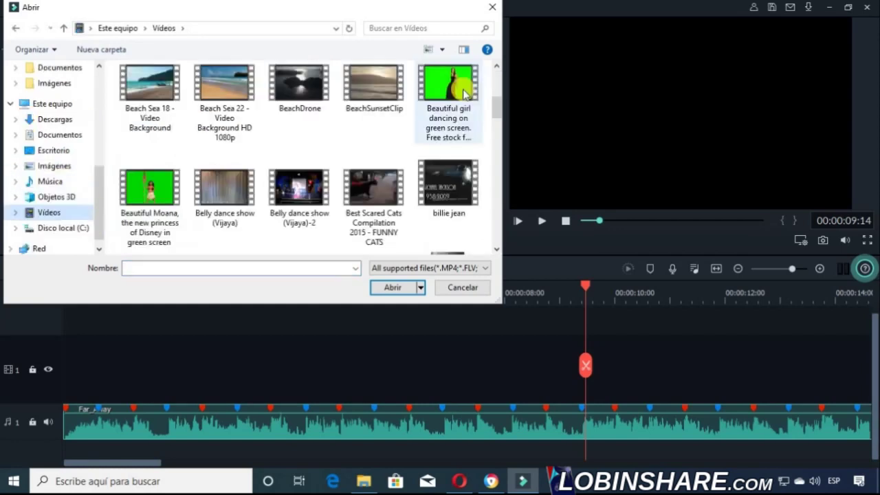
{"action": "left_click", "coordinate": [298, 99]}
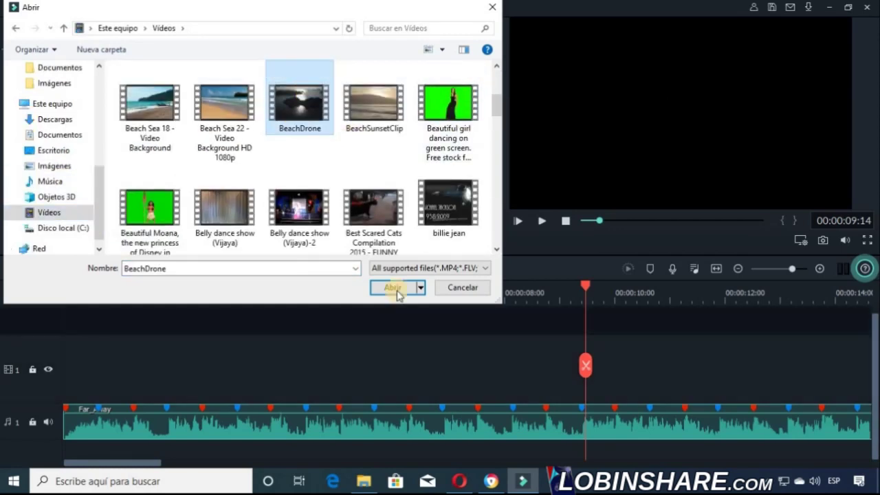
{"action": "left_click", "coordinate": [393, 287]}
- Place the BeachDrone clip at the start of video track 1, above the Far_Away song
{"action": "scroll", "coordinate": [472, 184], "scroll_direction": "down", "scroll_amount": 3}
{"action": "left_click_drag", "start_coordinate": [231, 214], "coordinate": [65, 354]}
{"action": "left_click", "coordinate": [442, 301]}
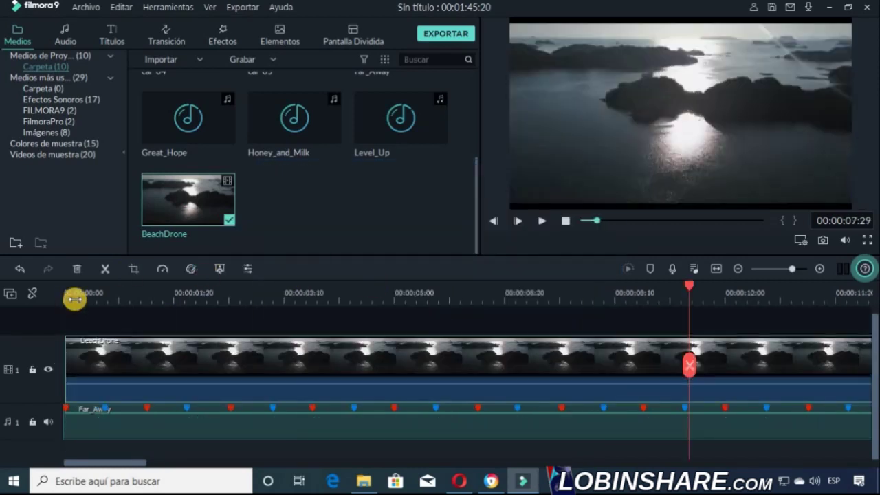
- Play the timeline from the beginning to preview BeachDrone against the Far_Away beat markers
{"action": "left_click", "coordinate": [67, 294]}
{"action": "left_click", "coordinate": [540, 221]}
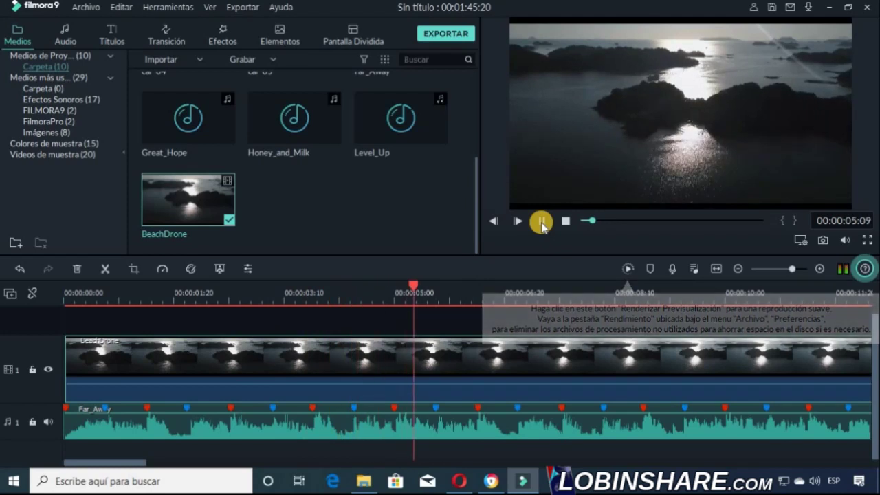
{"action": "left_click", "coordinate": [541, 221]}
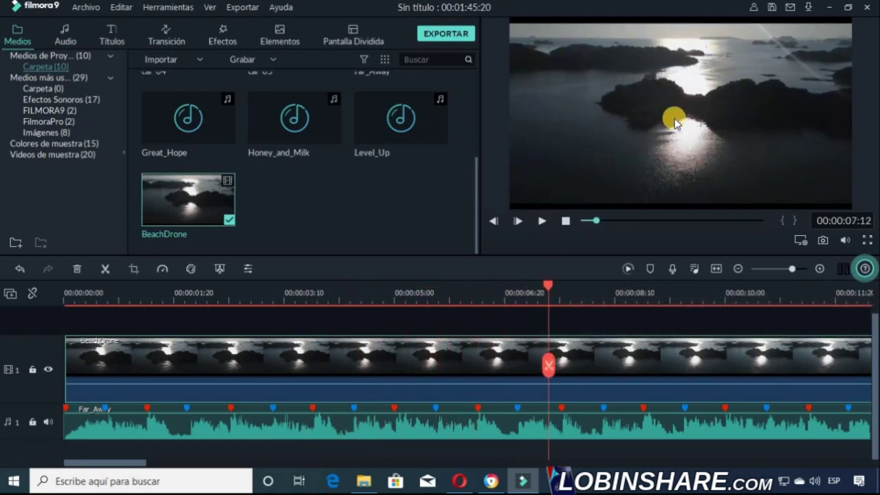
- Split the BeachDrone clip at the red beat markers at 00:00:01:08 and 00:00:02:16
{"action": "left_click", "coordinate": [176, 364]}
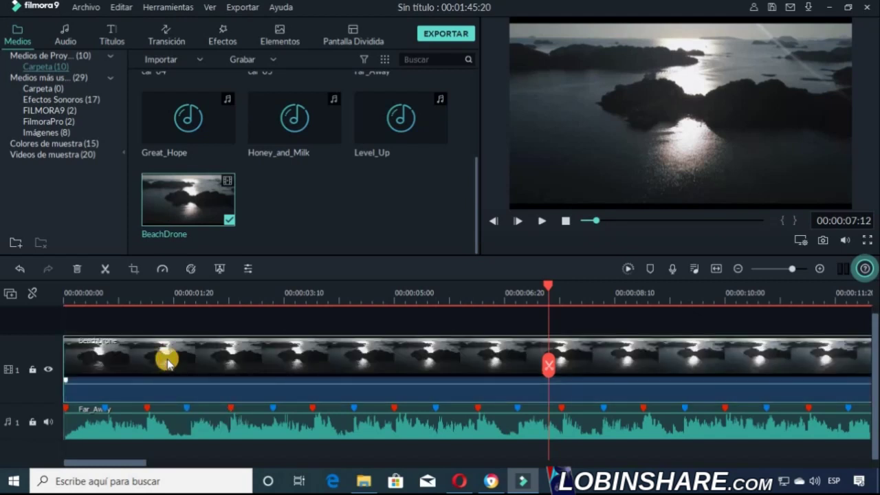
{"action": "left_click", "coordinate": [144, 306]}
{"action": "left_click_drag", "start_coordinate": [146, 289], "coordinate": [149, 289]}
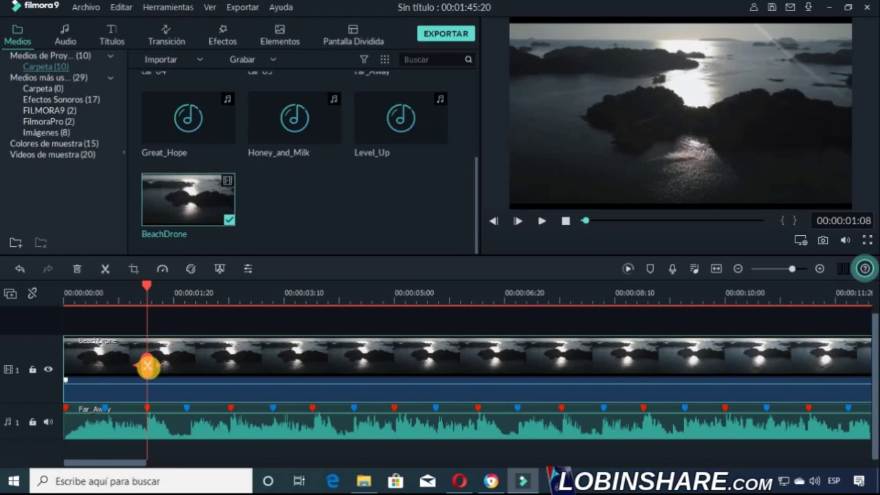
{"action": "left_click", "coordinate": [152, 357]}
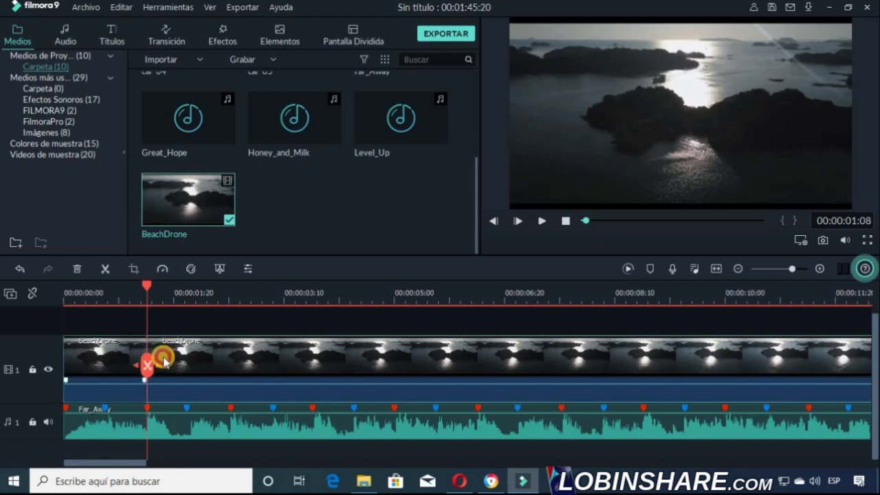
{"action": "left_click", "coordinate": [231, 297]}
{"action": "left_click_drag", "start_coordinate": [230, 297], "coordinate": [234, 297]}
{"action": "left_click", "coordinate": [495, 219]}
{"action": "left_click", "coordinate": [232, 365]}
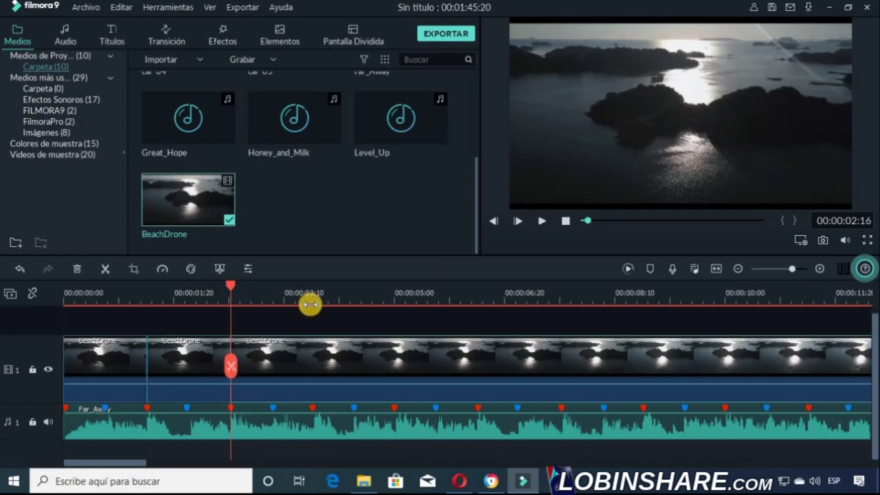
- Split the remaining BeachDrone clip at each of the next five red beat markers, up to 00:00:08:23
{"action": "left_click", "coordinate": [316, 301]}
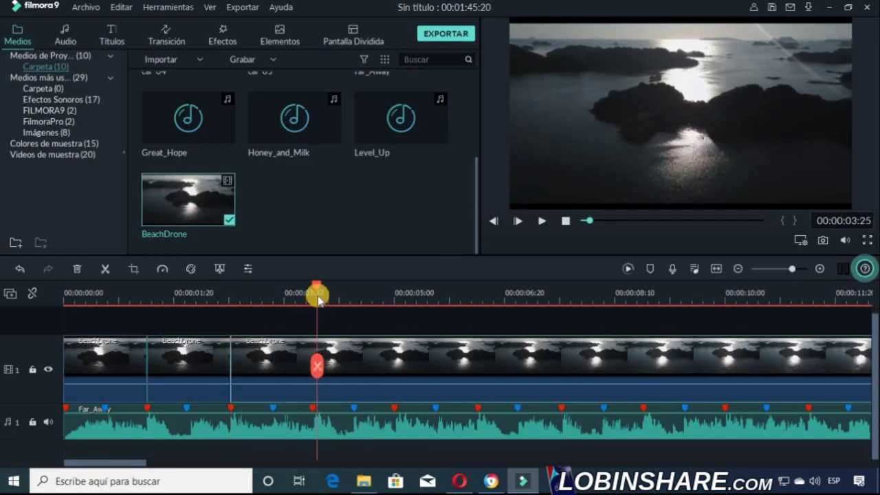
{"action": "left_click", "coordinate": [310, 365]}
{"action": "left_click", "coordinate": [393, 297]}
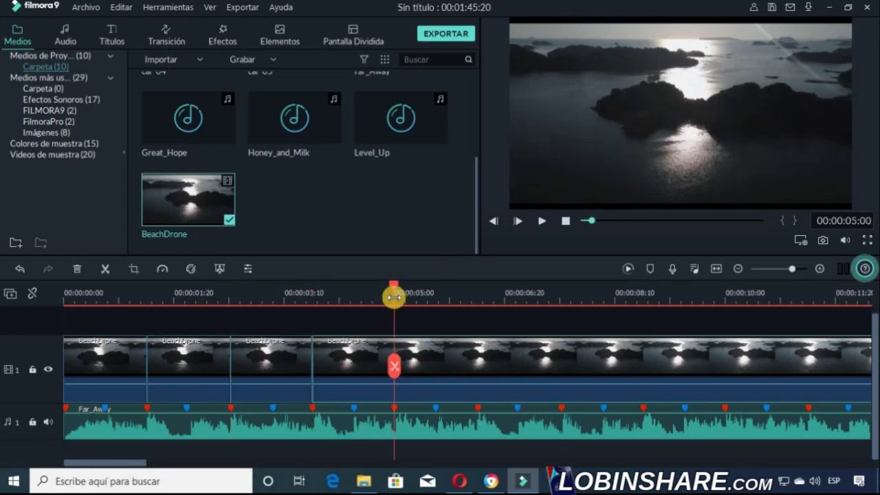
{"action": "left_click", "coordinate": [393, 365]}
{"action": "left_click", "coordinate": [478, 300]}
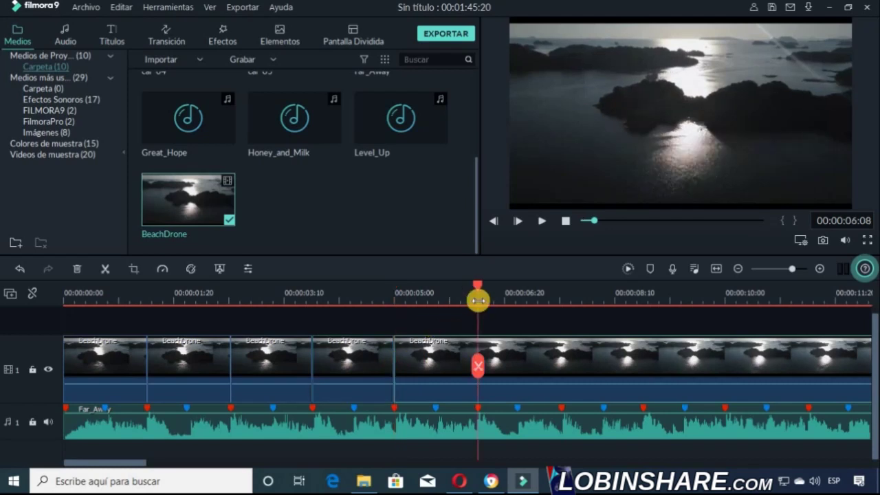
{"action": "left_click", "coordinate": [478, 365]}
{"action": "left_click", "coordinate": [563, 294]}
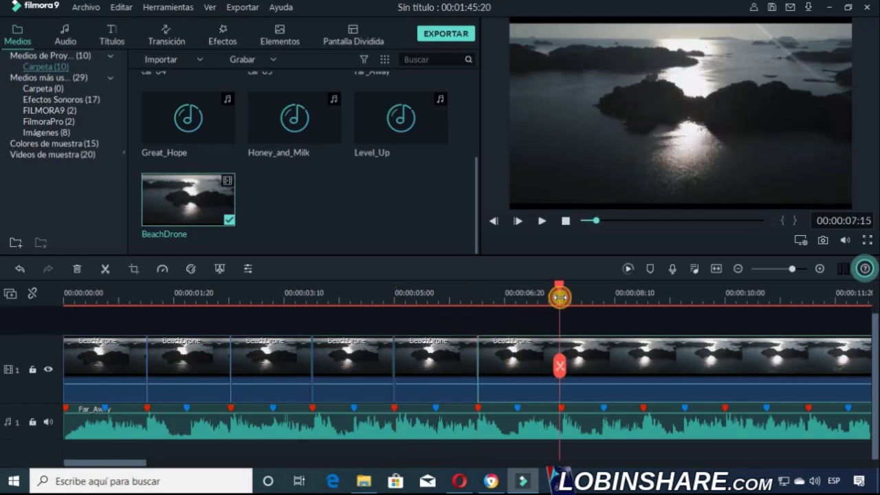
{"action": "left_click", "coordinate": [563, 365]}
{"action": "left_click", "coordinate": [643, 297]}
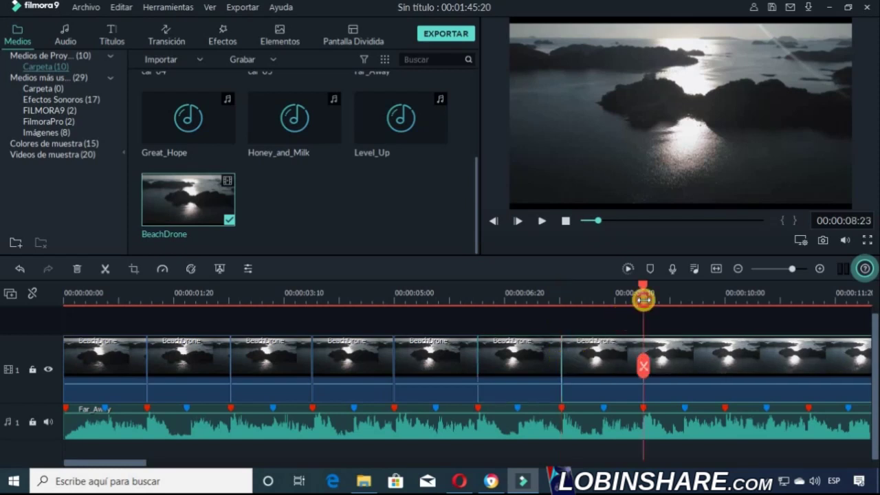
{"action": "left_click", "coordinate": [642, 366]}
- Apply Pan and Zoom to the first BeachDrone segment, enlarging the end frame to about 1086 x 611
{"action": "left_click", "coordinate": [105, 356]}
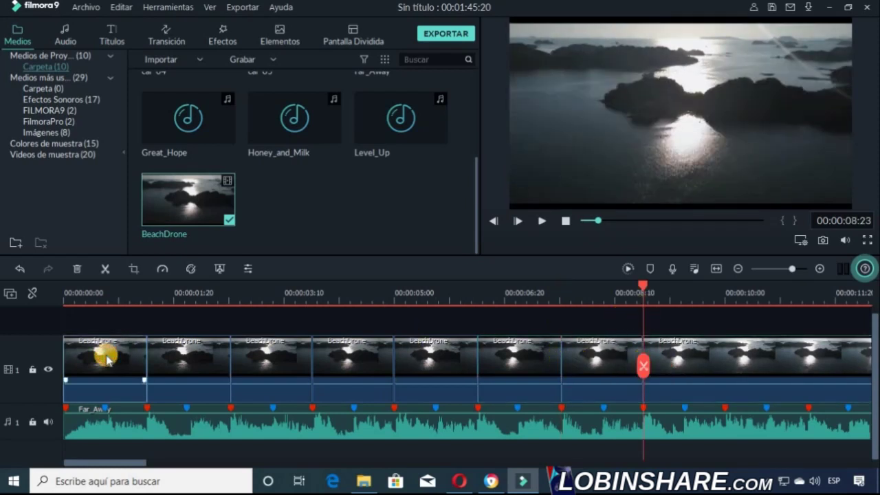
{"action": "left_click", "coordinate": [135, 268]}
{"action": "left_click", "coordinate": [273, 41]}
{"action": "left_click", "coordinate": [310, 178]}
{"action": "left_click_drag", "start_coordinate": [310, 179], "coordinate": [246, 154]}
{"action": "left_click_drag", "start_coordinate": [503, 231], "coordinate": [616, 283]}
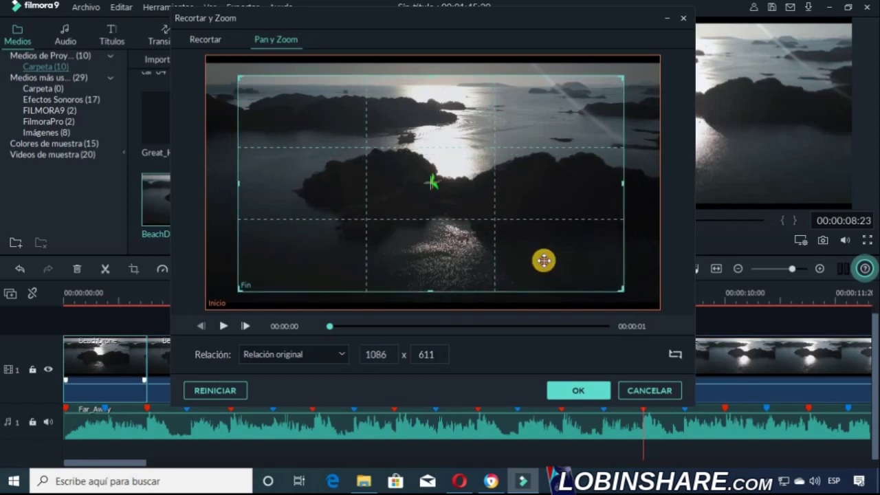
{"action": "left_click", "coordinate": [580, 392]}
- Apply Pan and Zoom to the second BeachDrone segment with an end frame of about 1117 x 628
{"action": "left_click", "coordinate": [177, 359]}
{"action": "left_click", "coordinate": [135, 269]}
{"action": "left_click", "coordinate": [260, 40]}
{"action": "left_click_drag", "start_coordinate": [339, 207], "coordinate": [279, 178]}
{"action": "left_click_drag", "start_coordinate": [508, 232], "coordinate": [632, 298]}
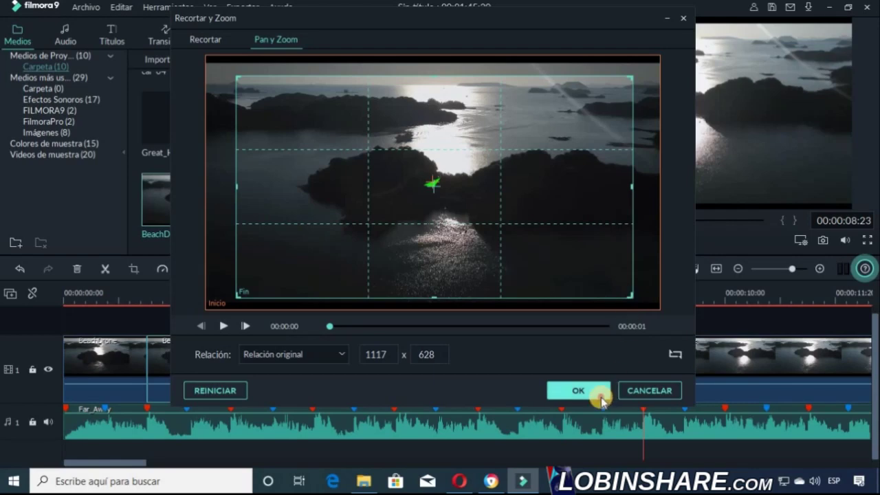
{"action": "left_click", "coordinate": [576, 389]}
- Apply Pan and Zoom to the third BeachDrone segment with an end frame of about 1108 x 623
{"action": "left_click", "coordinate": [140, 268]}
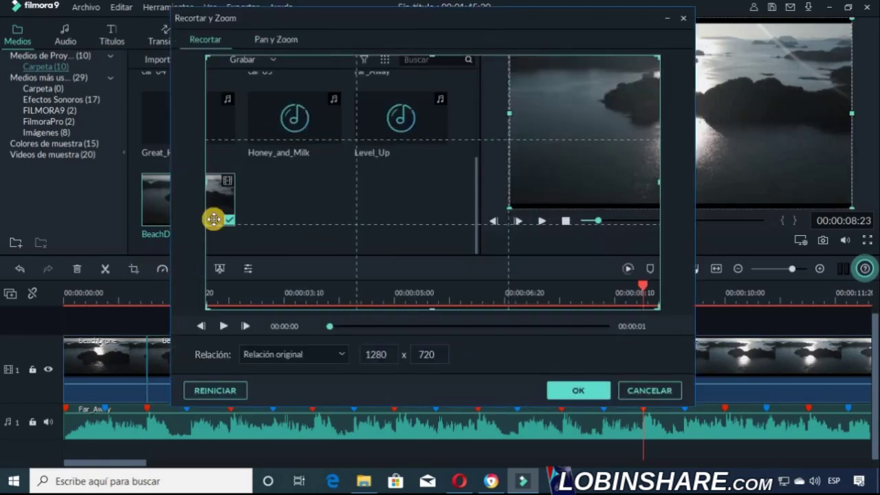
{"action": "left_click", "coordinate": [289, 41]}
{"action": "left_click_drag", "start_coordinate": [340, 219], "coordinate": [326, 200]}
{"action": "left_click_drag", "start_coordinate": [497, 234], "coordinate": [621, 267]}
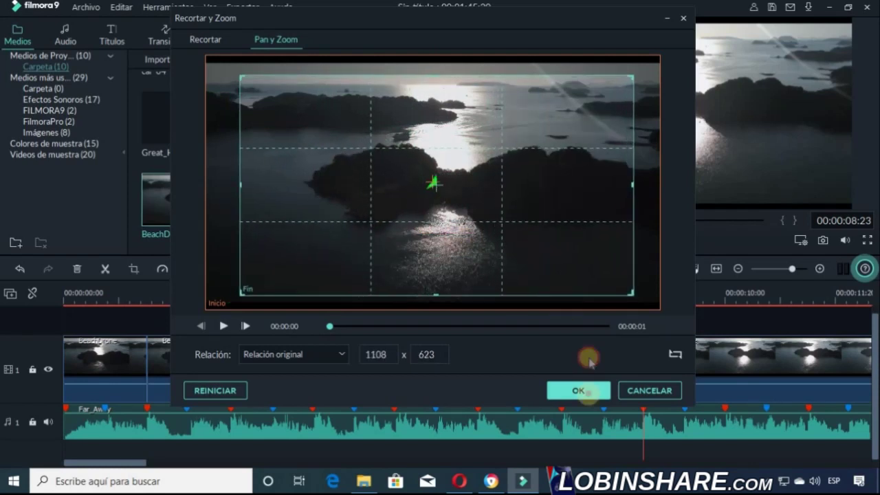
{"action": "left_click", "coordinate": [578, 390]}
- Apply Pan and Zoom to the fourth BeachDrone segment, enlarging the end frame to slightly smaller than the full picture
{"action": "left_click", "coordinate": [339, 348]}
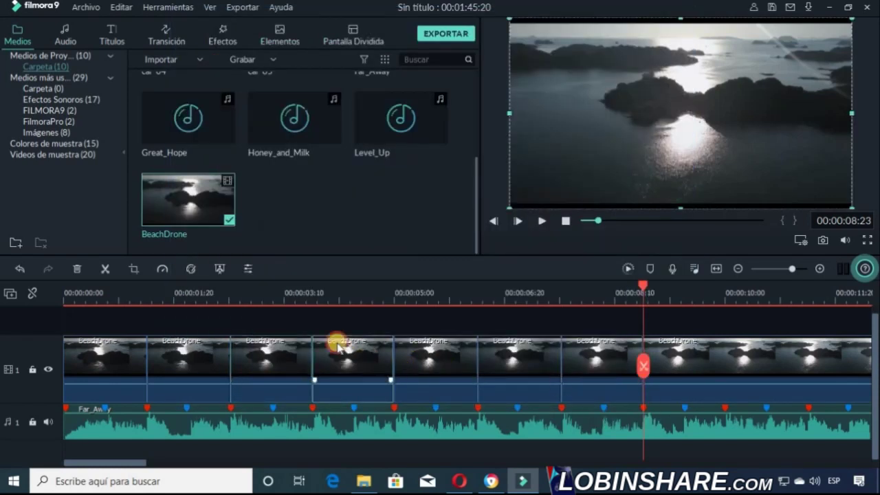
{"action": "left_click", "coordinate": [131, 268]}
{"action": "left_click", "coordinate": [286, 42]}
{"action": "left_click_drag", "start_coordinate": [339, 155], "coordinate": [289, 143]}
{"action": "left_click_drag", "start_coordinate": [506, 231], "coordinate": [626, 292]}
{"action": "left_click", "coordinate": [578, 390]}
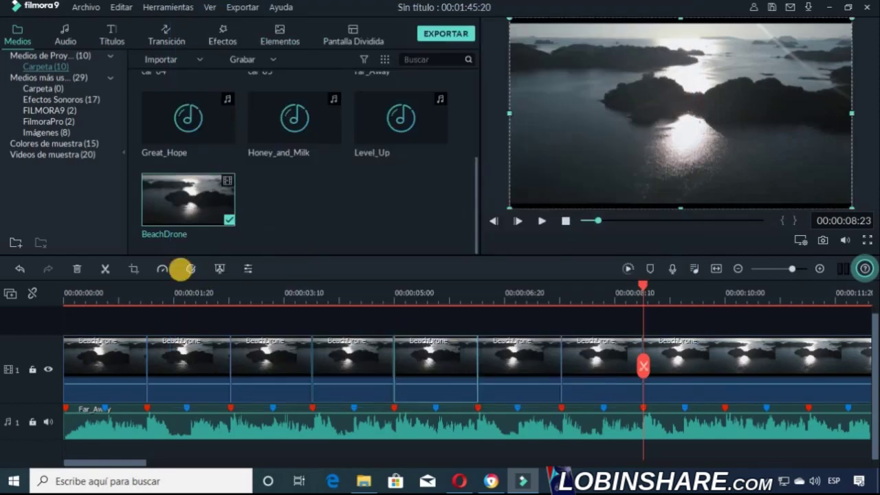
- Apply Pan and Zoom to the fifth BeachDrone segment with an end frame of about 1042 x 586
{"action": "left_click", "coordinate": [131, 269]}
{"action": "left_click", "coordinate": [278, 36]}
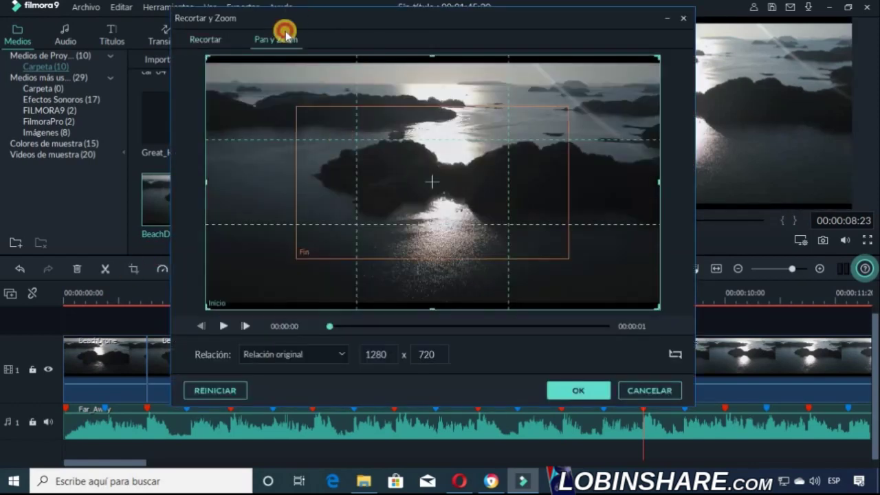
{"action": "left_click_drag", "start_coordinate": [287, 133], "coordinate": [249, 111]}
{"action": "left_click_drag", "start_coordinate": [519, 237], "coordinate": [609, 271]}
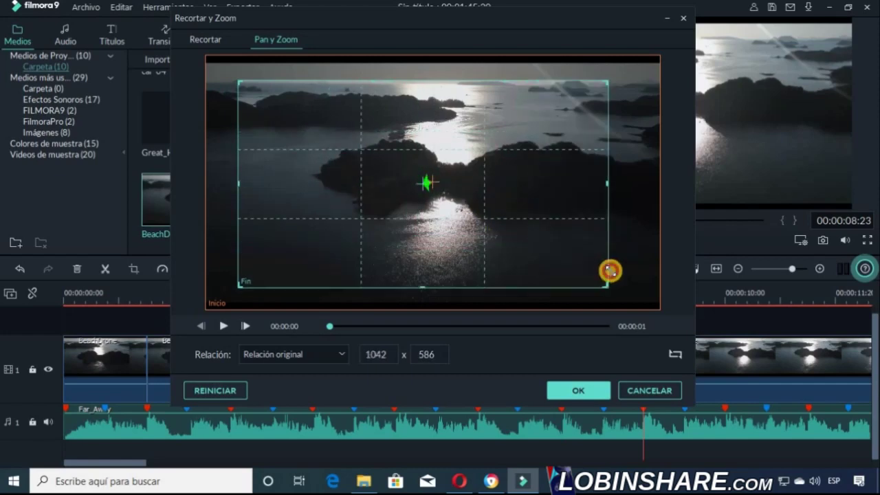
{"action": "left_click", "coordinate": [581, 390]}
- Apply Pan and Zoom to the sixth BeachDrone segment with an end frame of about 1130 x 636
{"action": "left_click", "coordinate": [528, 365]}
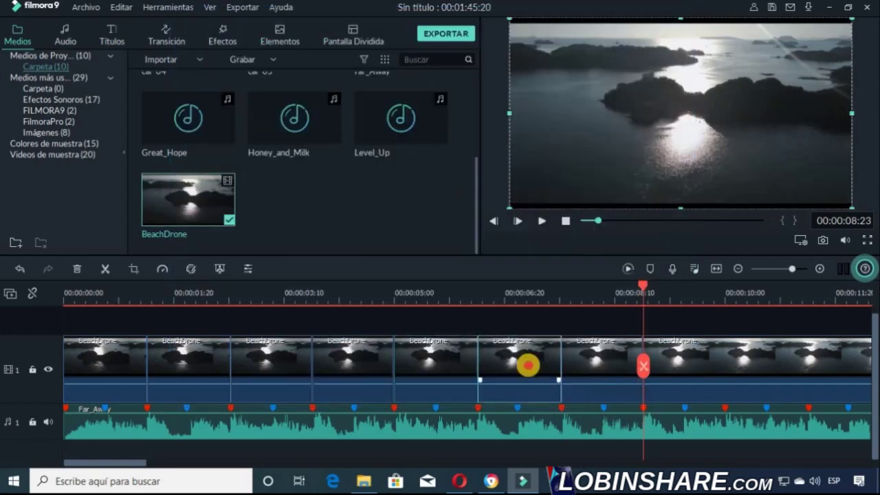
{"action": "left_click", "coordinate": [135, 269]}
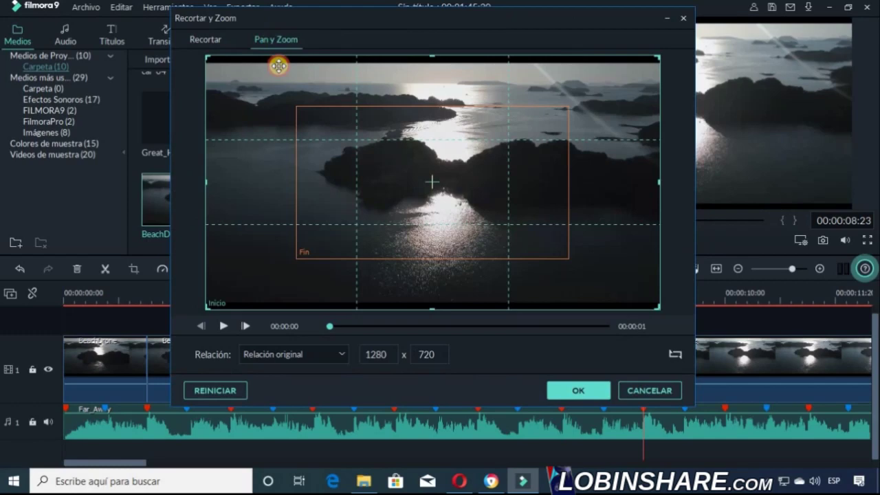
{"action": "left_click", "coordinate": [275, 39]}
{"action": "left_click_drag", "start_coordinate": [351, 185], "coordinate": [283, 154]}
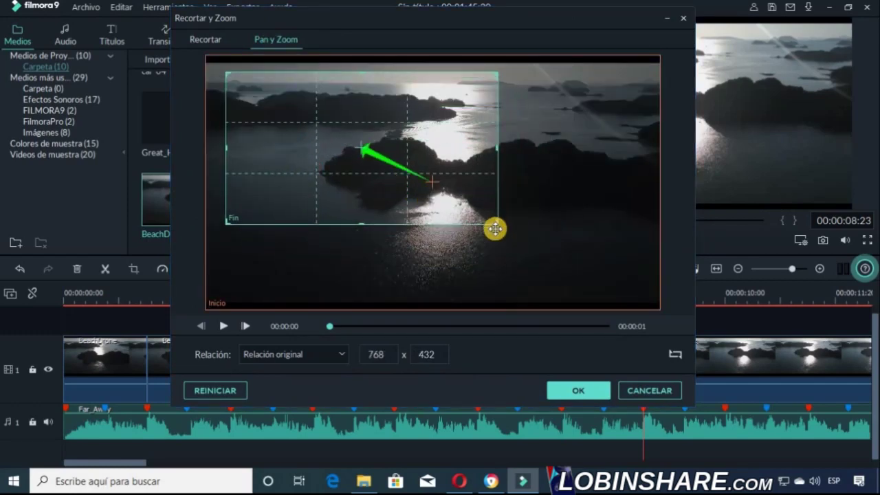
{"action": "left_click_drag", "start_coordinate": [494, 220], "coordinate": [631, 295]}
{"action": "left_click_drag", "start_coordinate": [593, 269], "coordinate": [597, 270]}
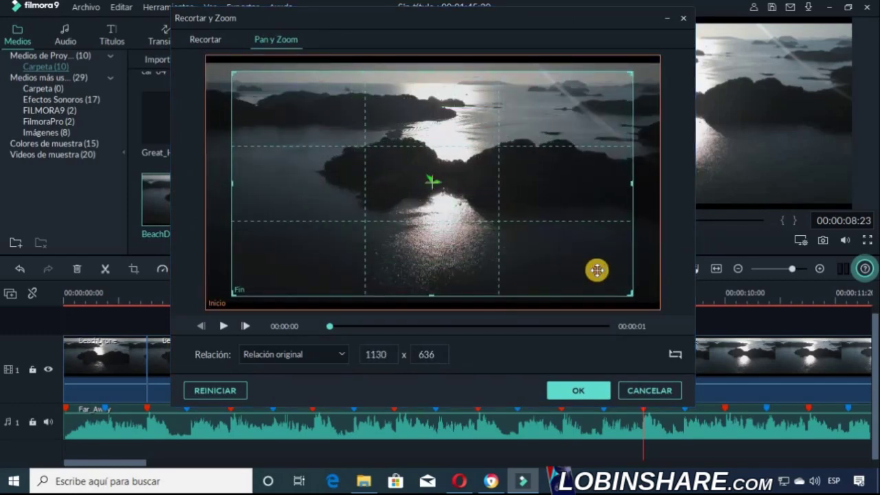
{"action": "left_click", "coordinate": [579, 390]}
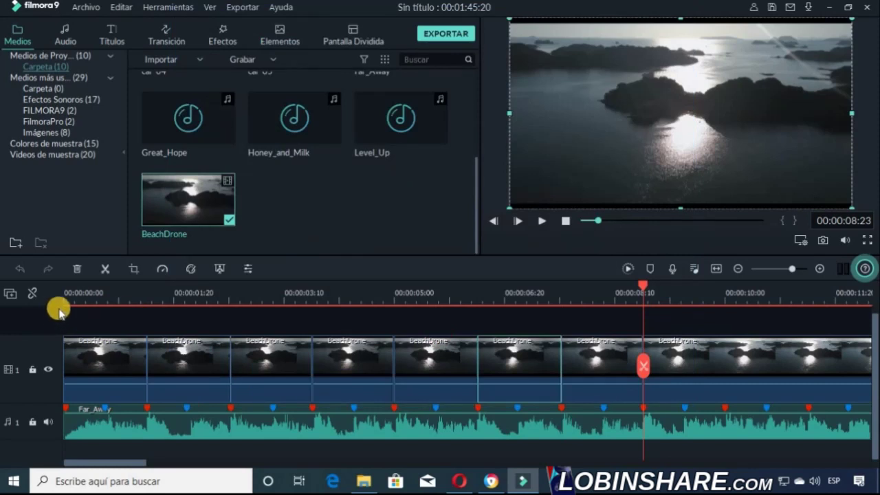
- Play the timeline from the start to check that the zooms on the BeachDrone segments follow the beats
{"action": "left_click", "coordinate": [62, 301]}
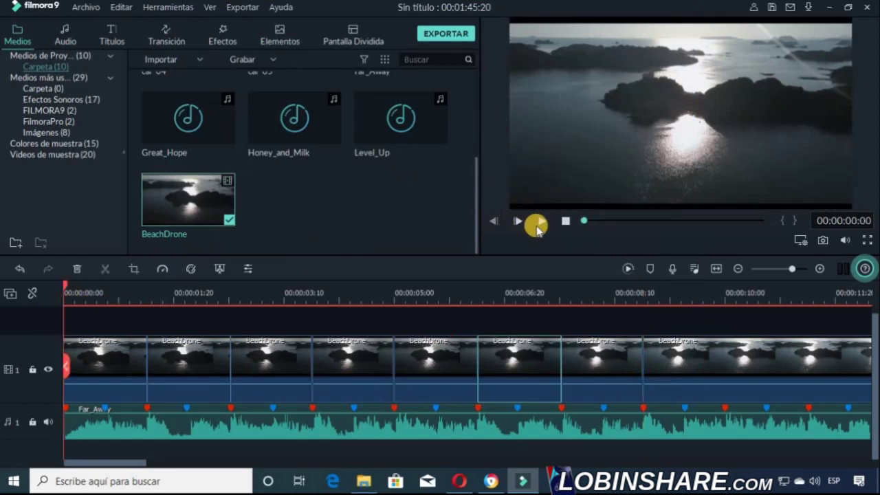
{"action": "left_click", "coordinate": [539, 224]}
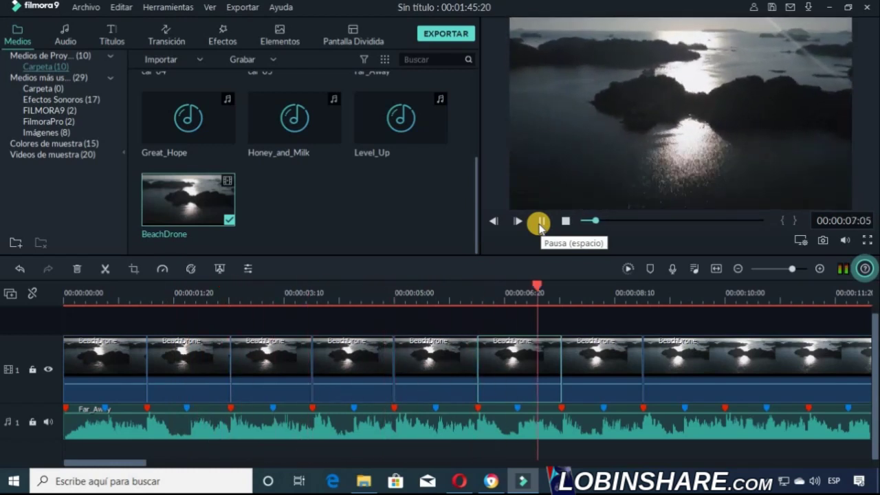
{"action": "left_click", "coordinate": [541, 221]}
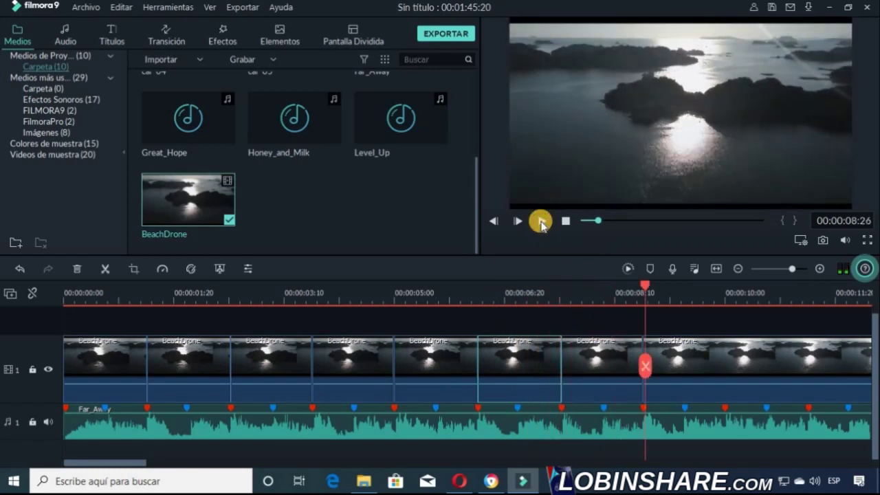